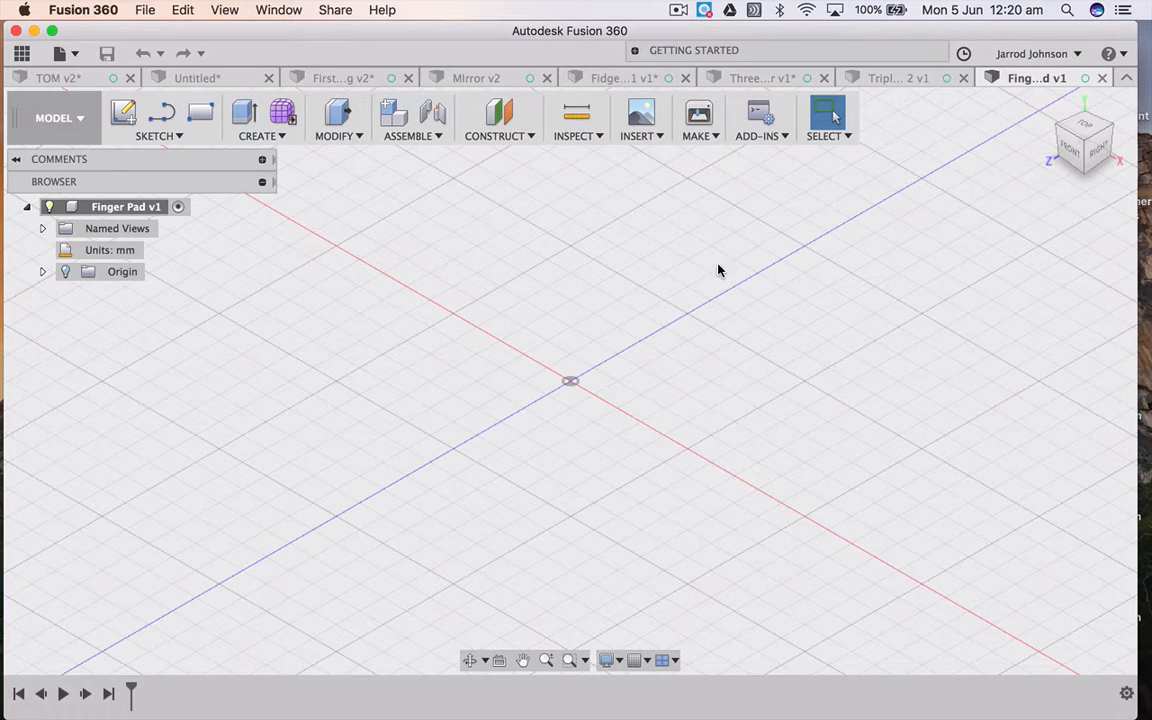
Step: Start a new sketch on the front (XY) origin plane
click(128, 118)
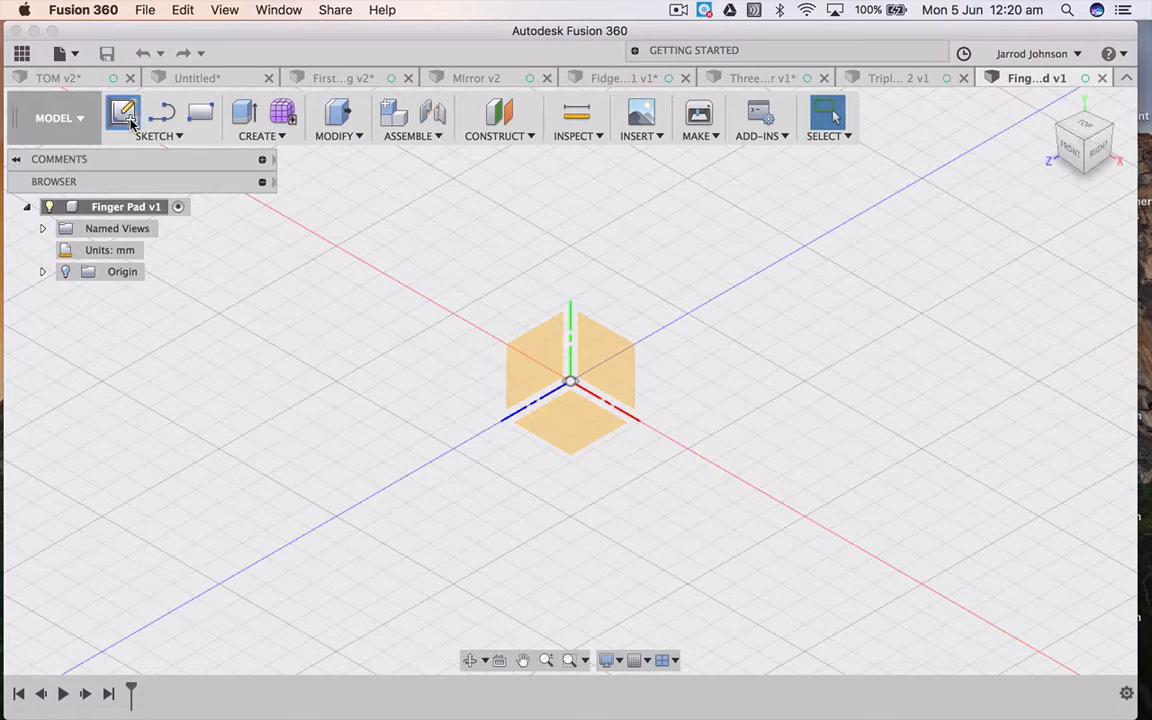
click(597, 372)
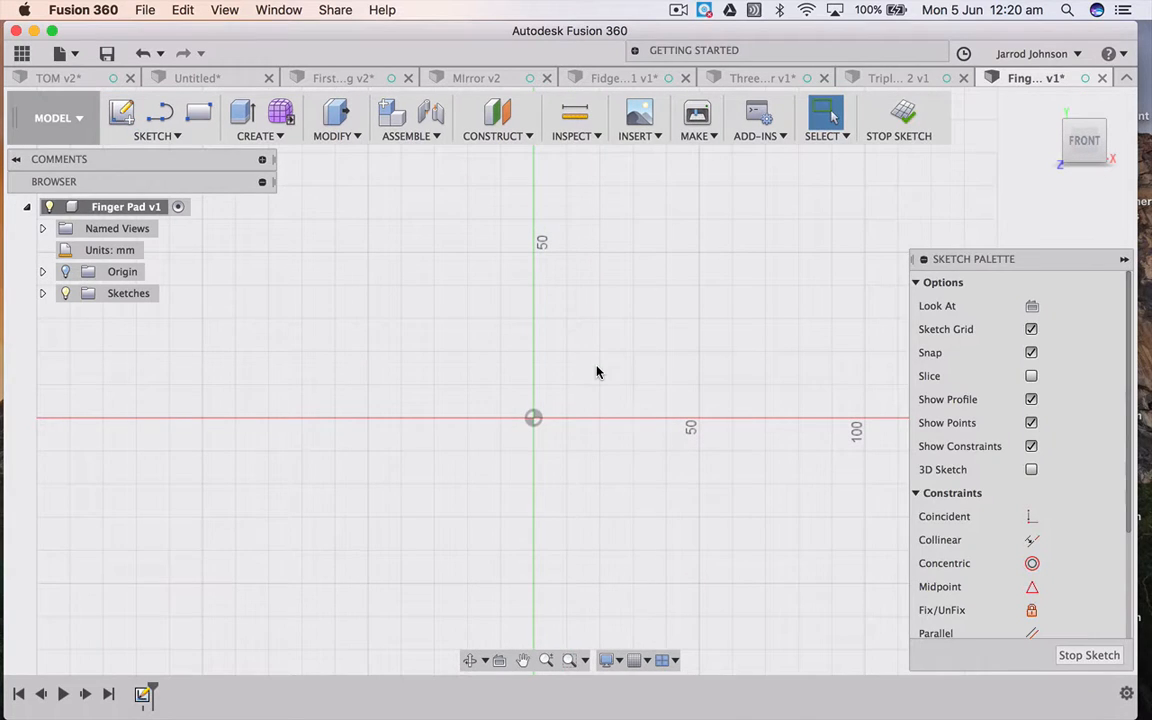
scroll(527, 410, up, 4)
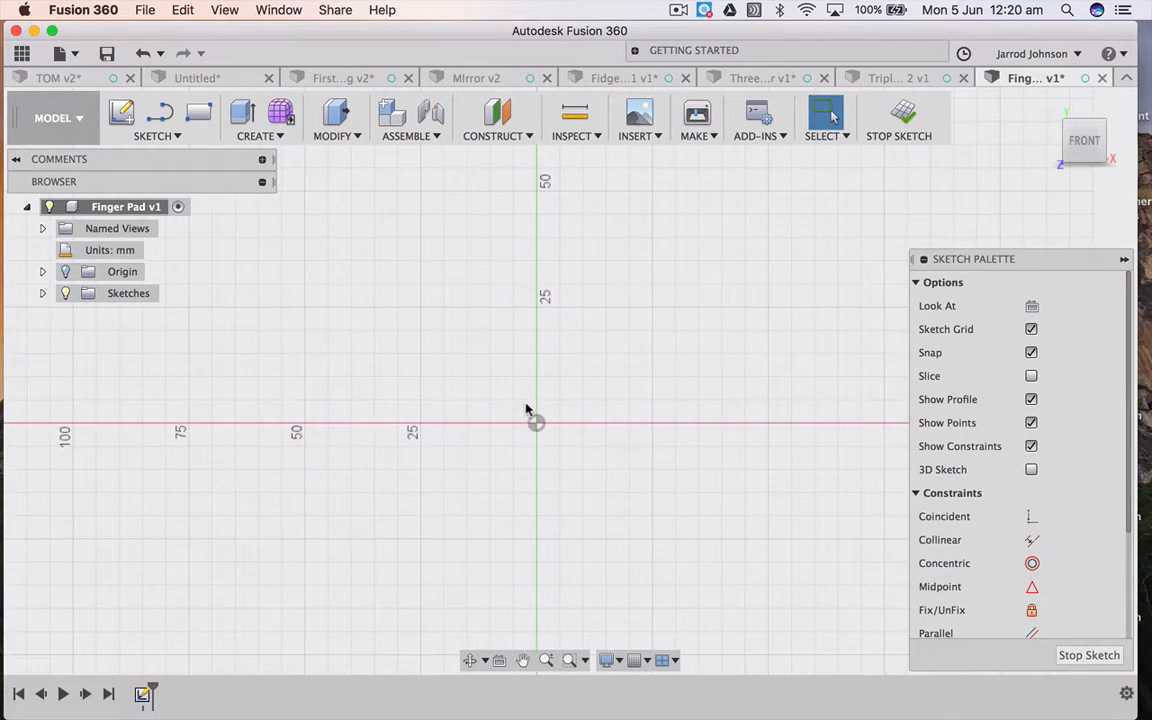
scroll(568, 401, up, 5)
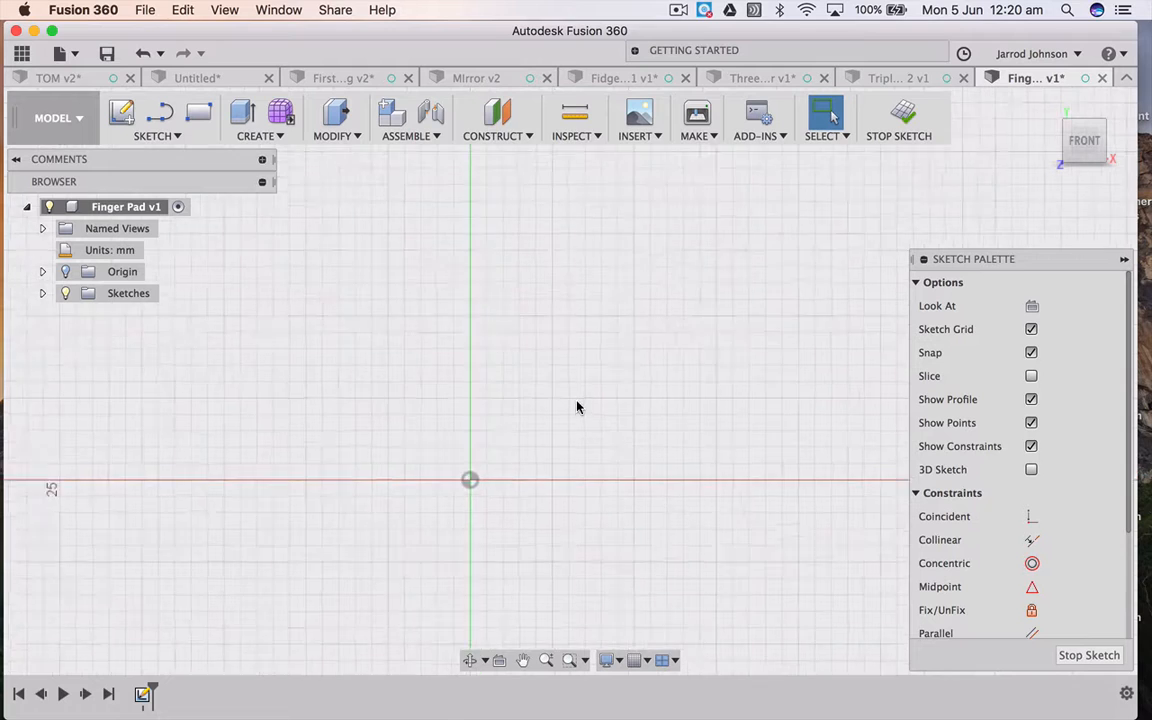
scroll(575, 406, up, 2)
Step: Draw a closed stepped line profile from the origin, about 5 mm tall with a 4 mm wide top, descending in three steps to the horizontal axis
key(l)
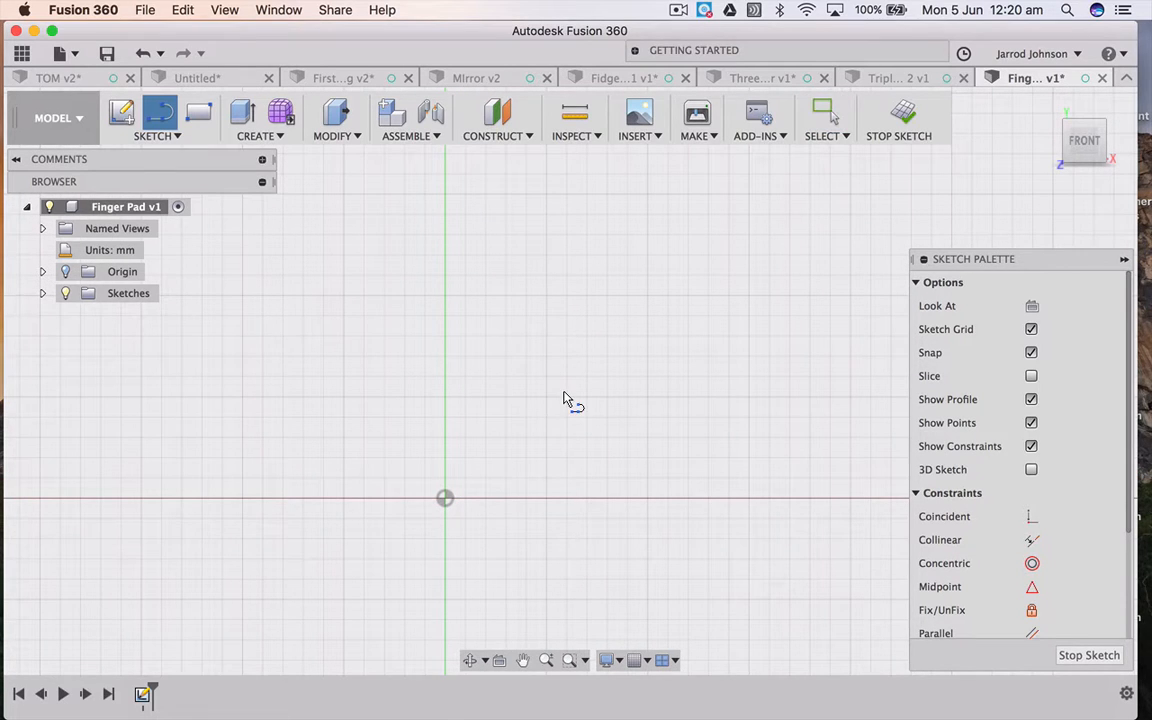
click(445, 498)
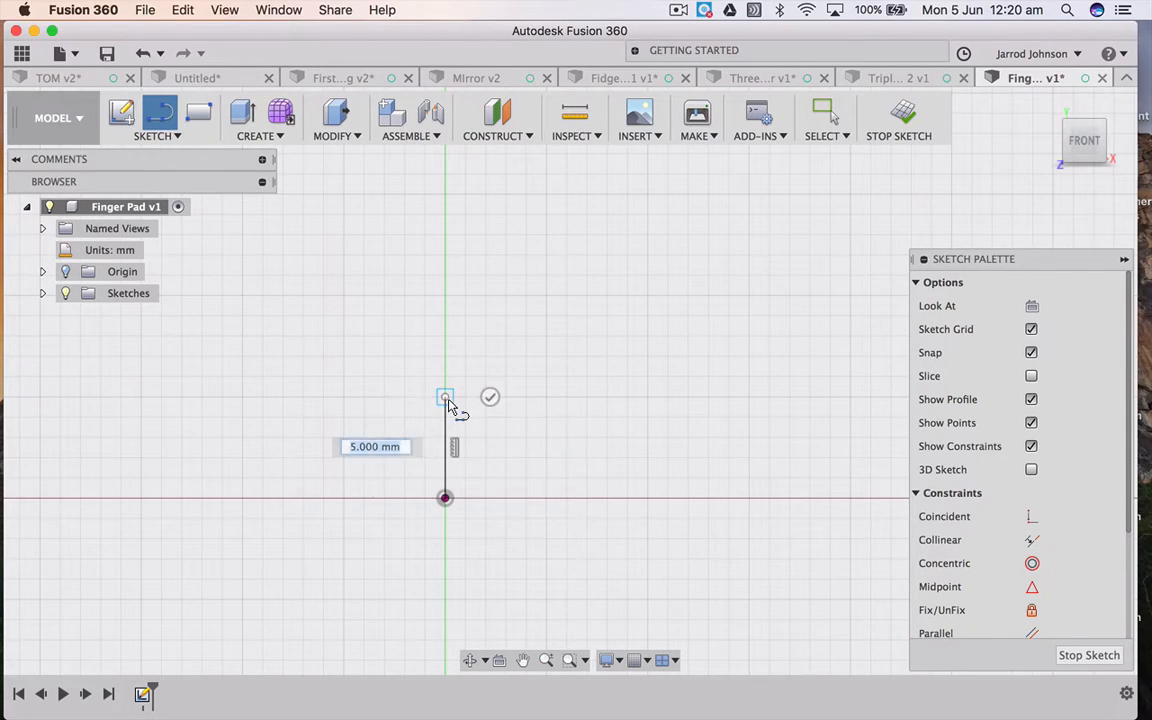
click(446, 399)
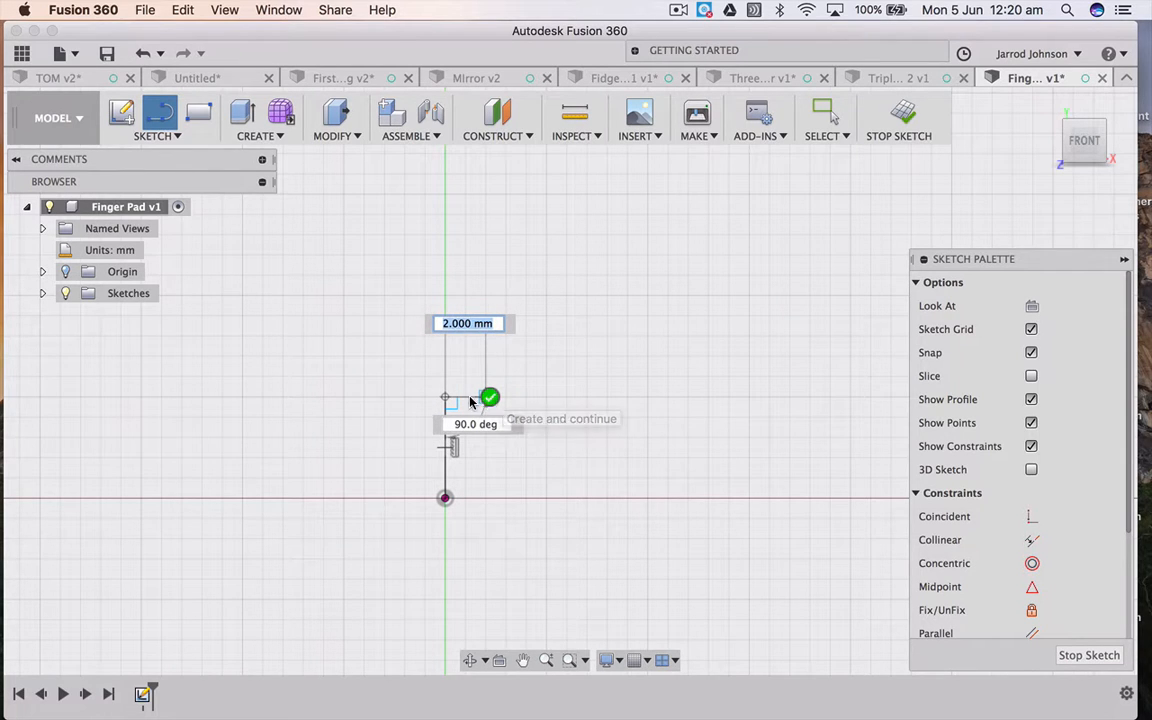
click(526, 398)
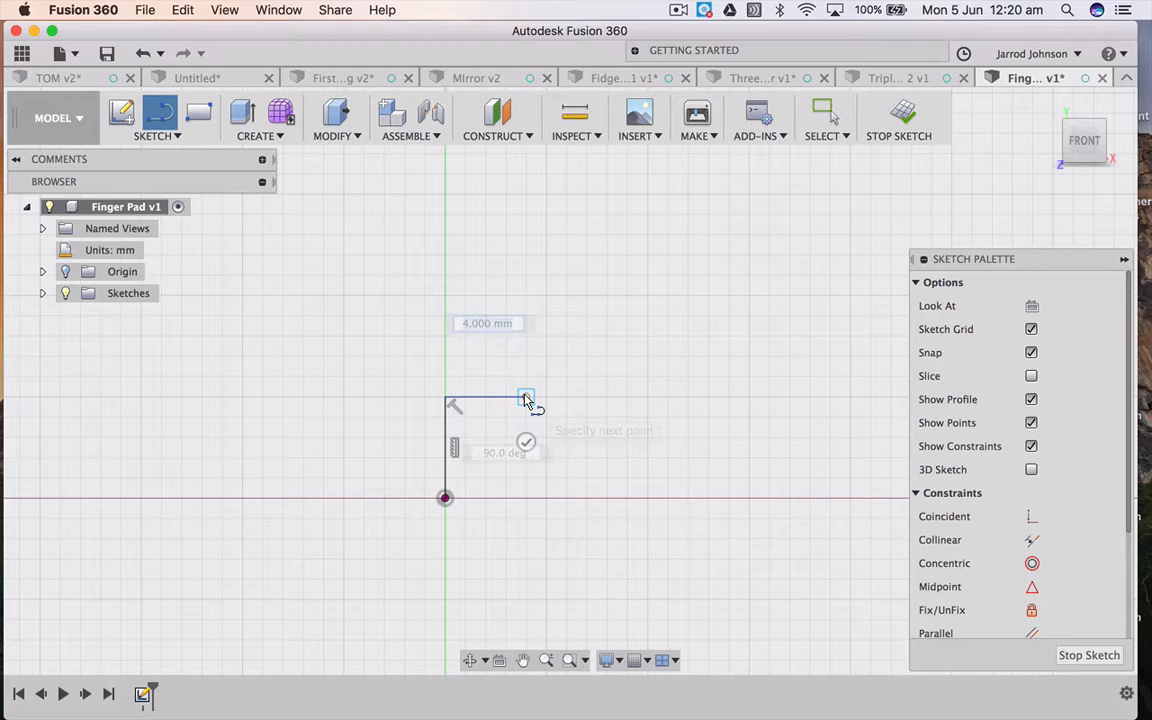
click(527, 447)
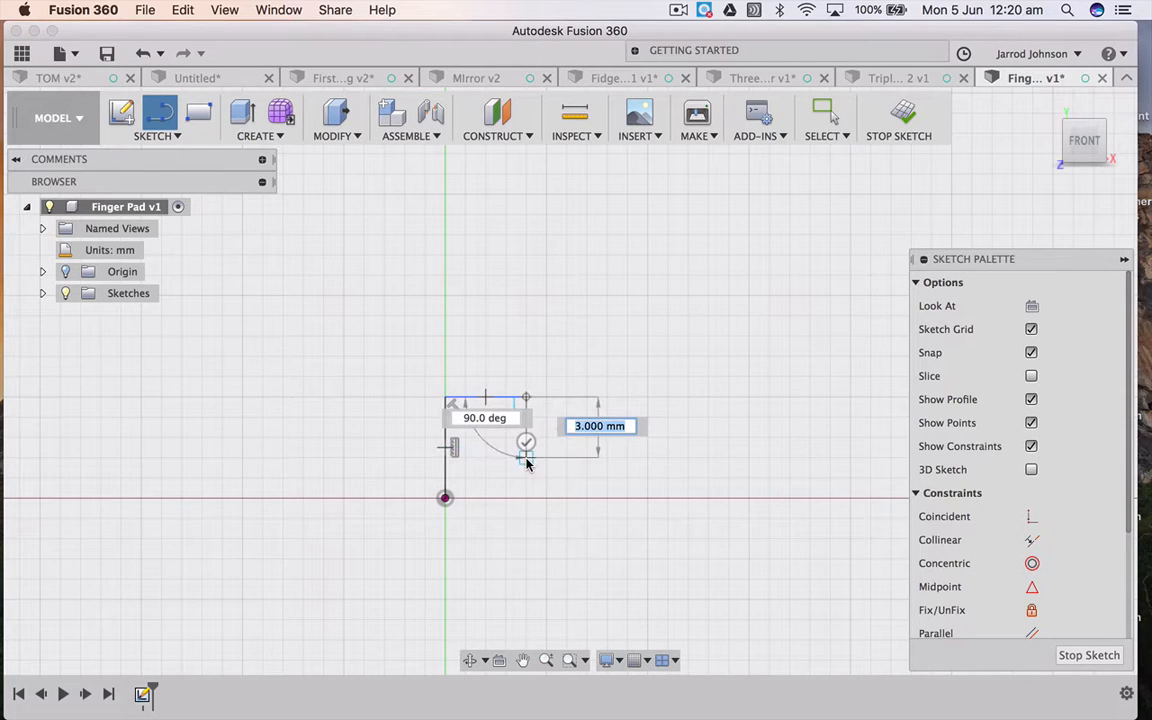
click(566, 457)
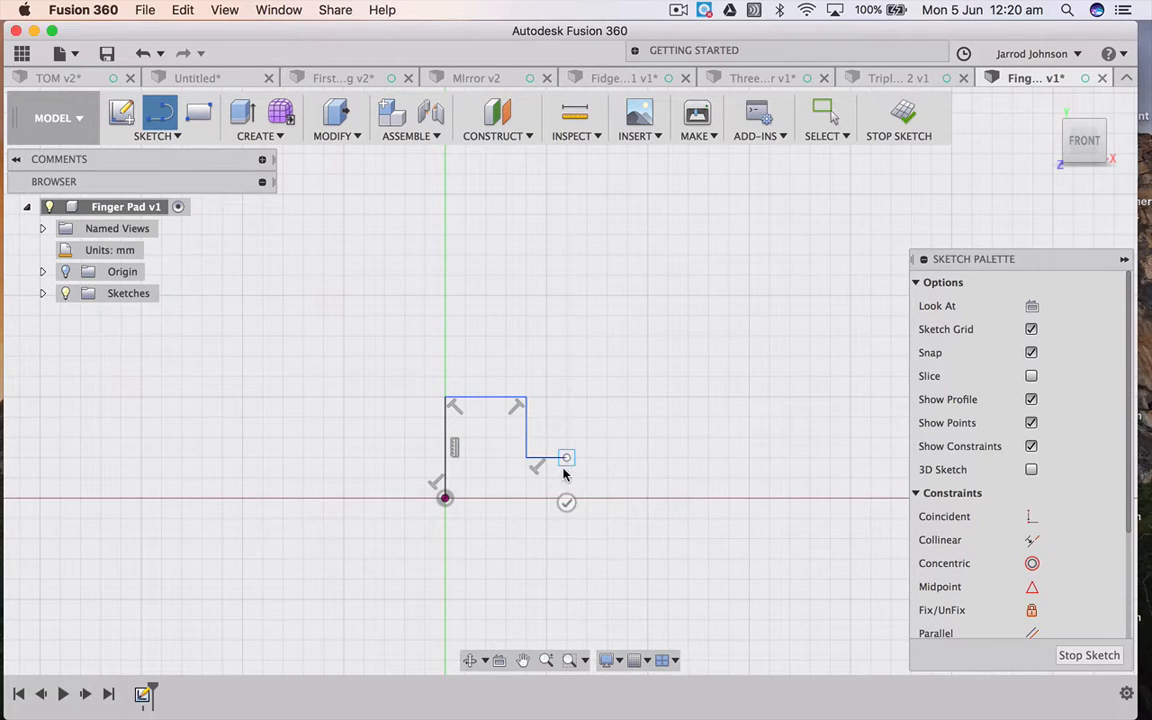
click(566, 477)
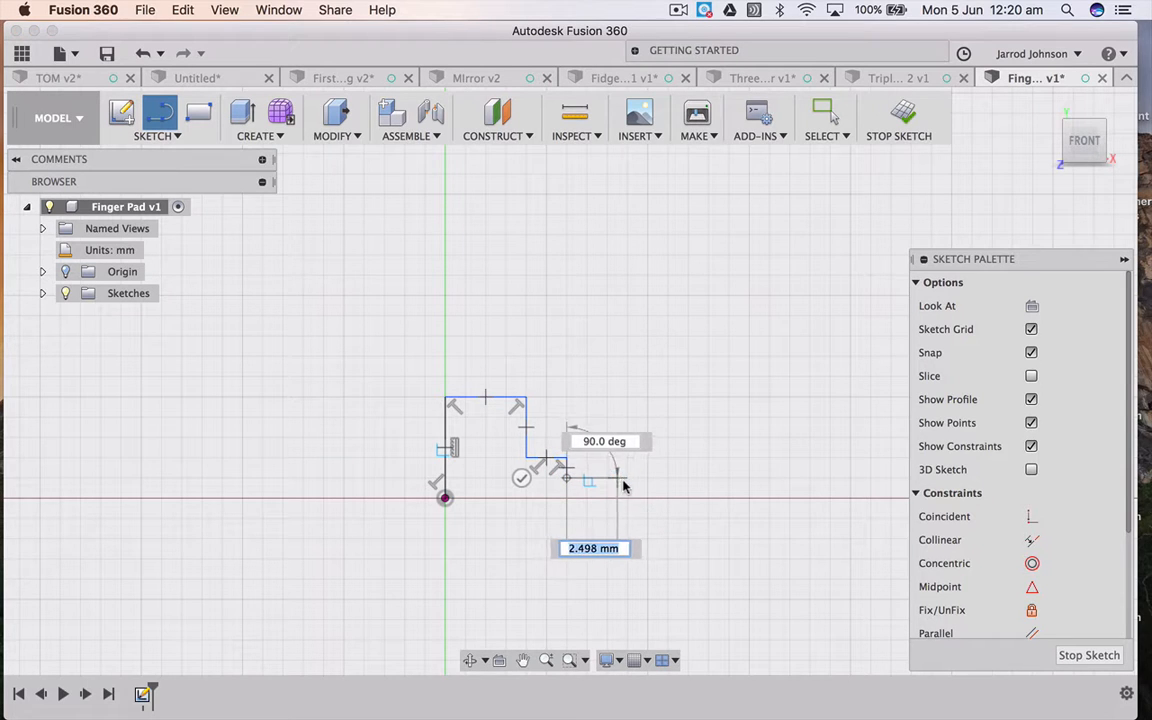
click(627, 477)
click(626, 499)
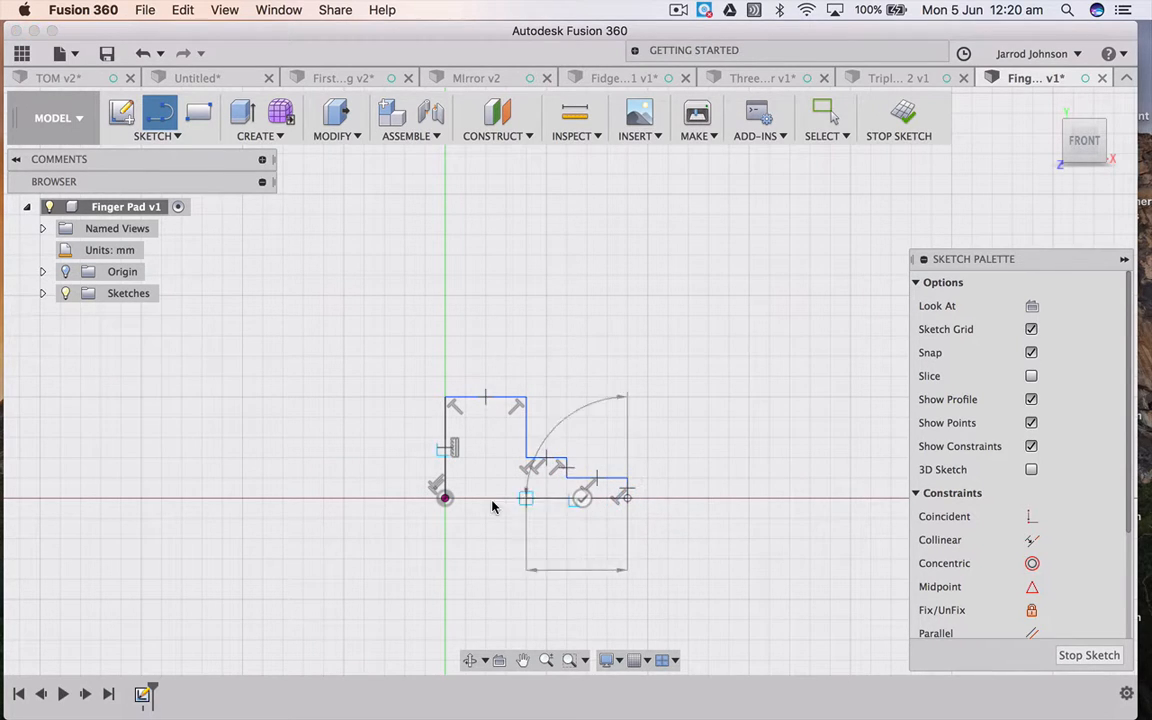
click(446, 498)
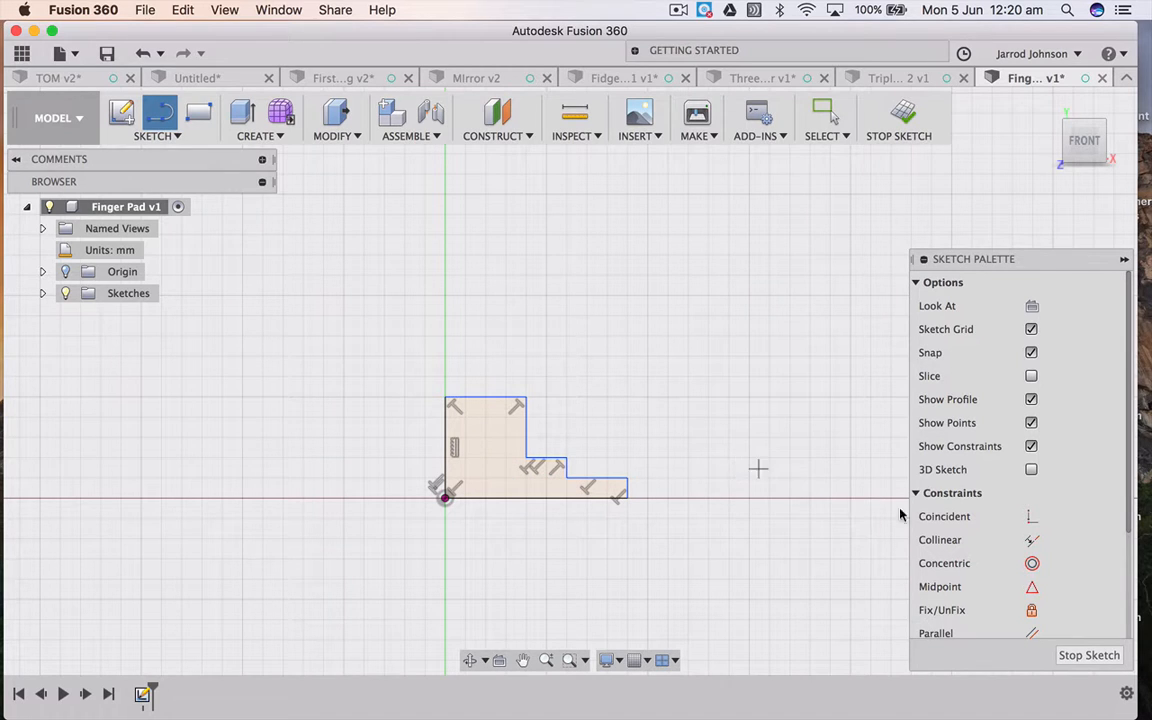
Step: Try to apply a Horizontal/Vertical constraint to the profile's bottom line
scroll(1029, 584, down, 3)
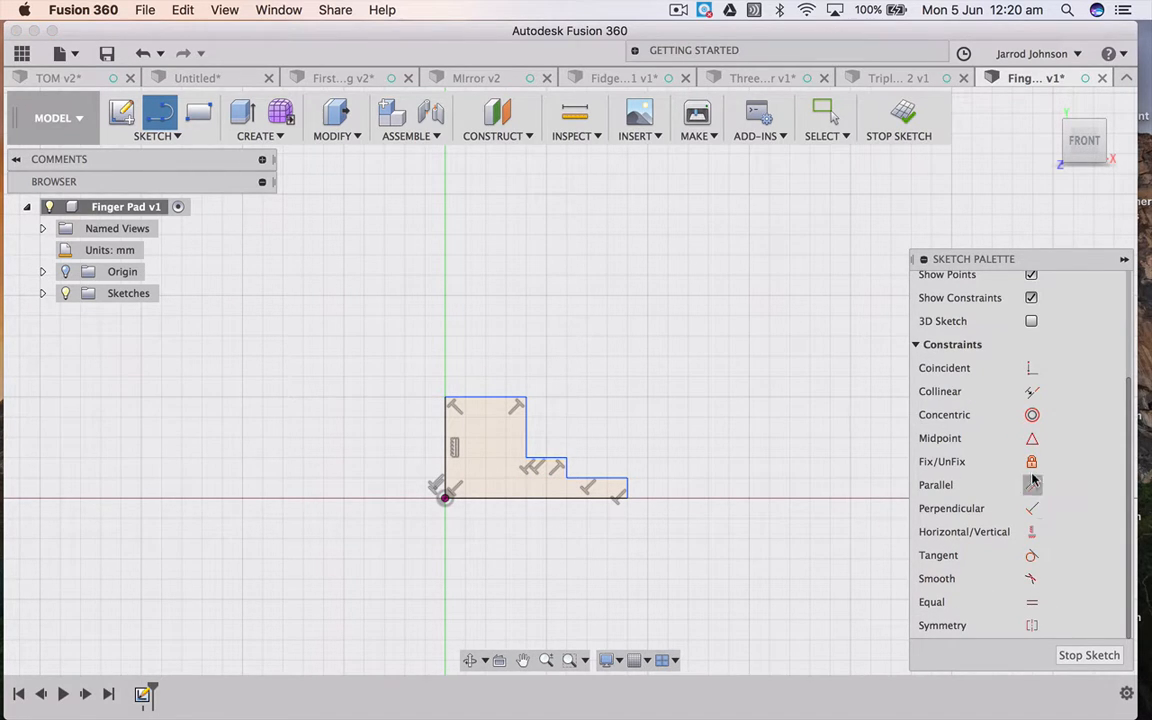
click(1032, 531)
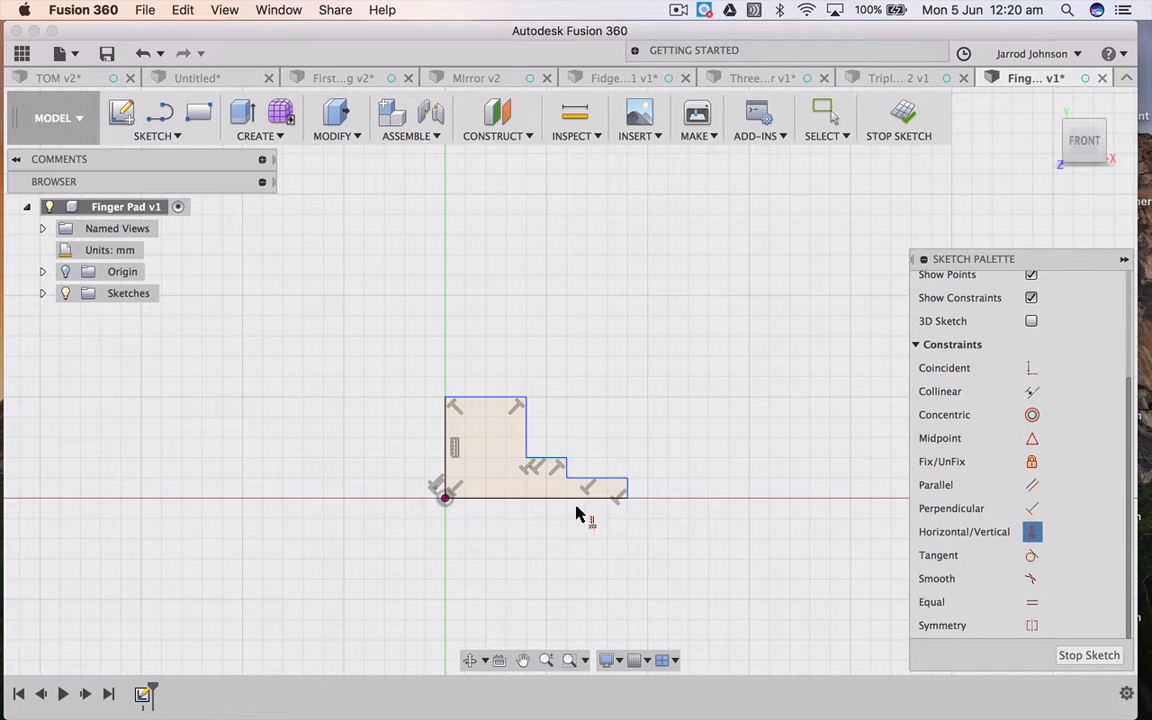
click(519, 499)
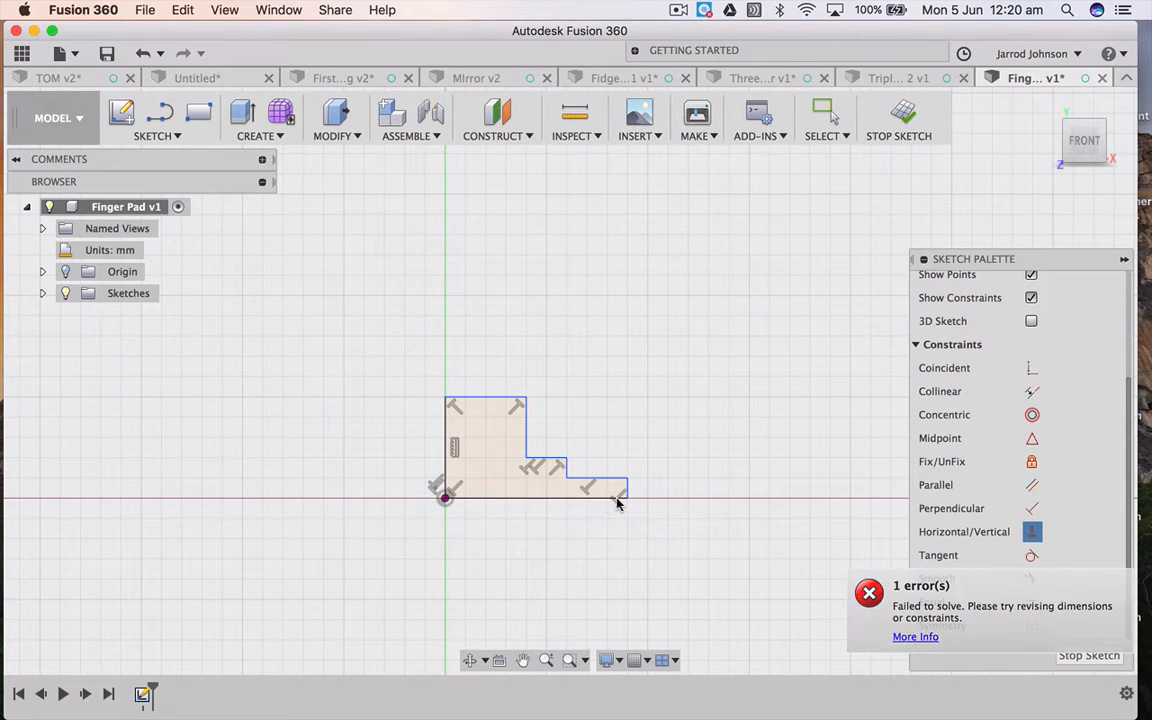
click(1050, 645)
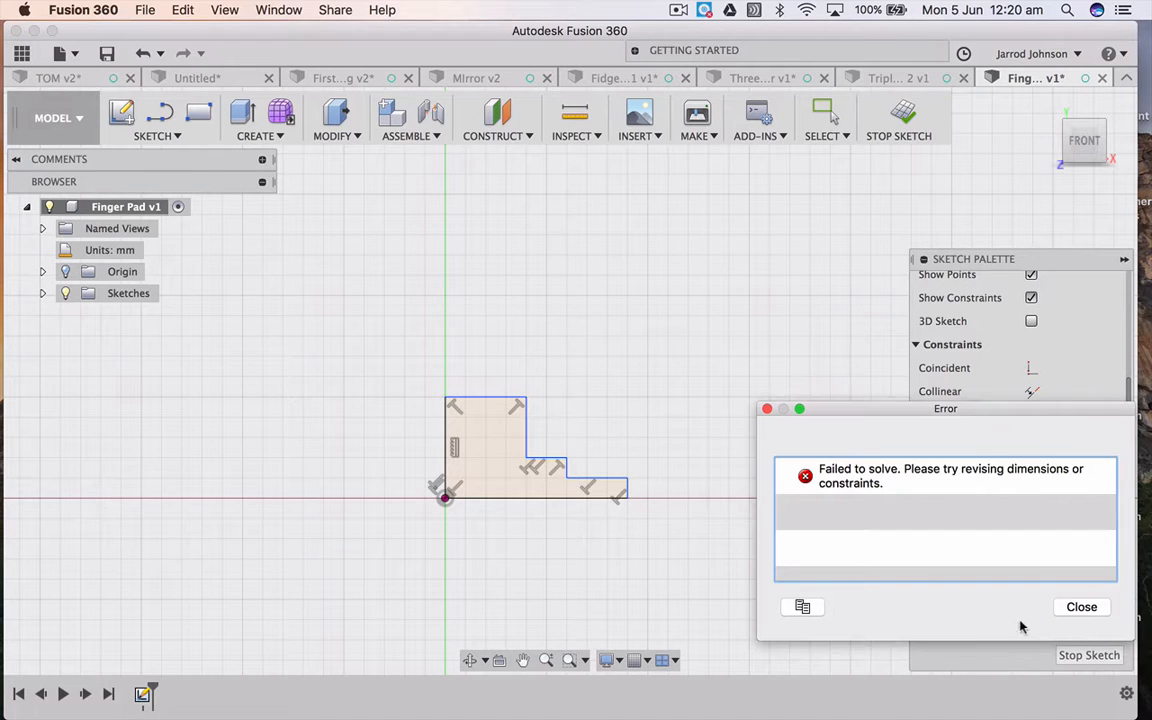
click(1080, 607)
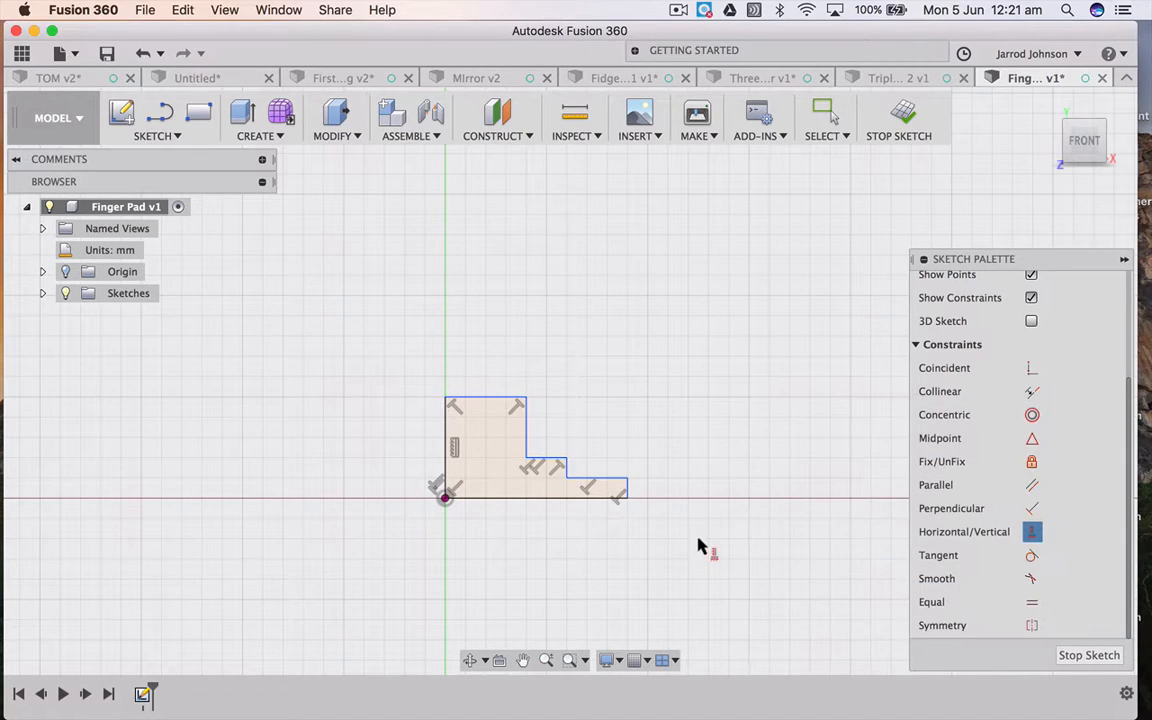
key(Escape)
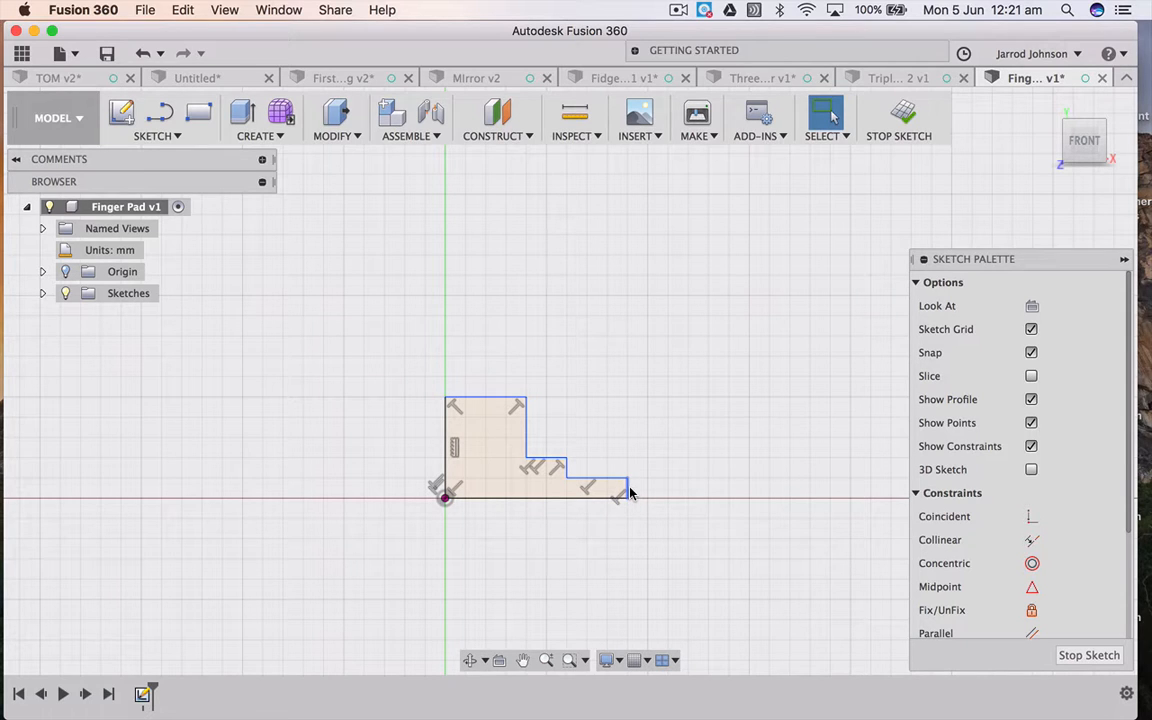
Step: Dimension the profile's top edge and set its length to 3.5 mm
key(d)
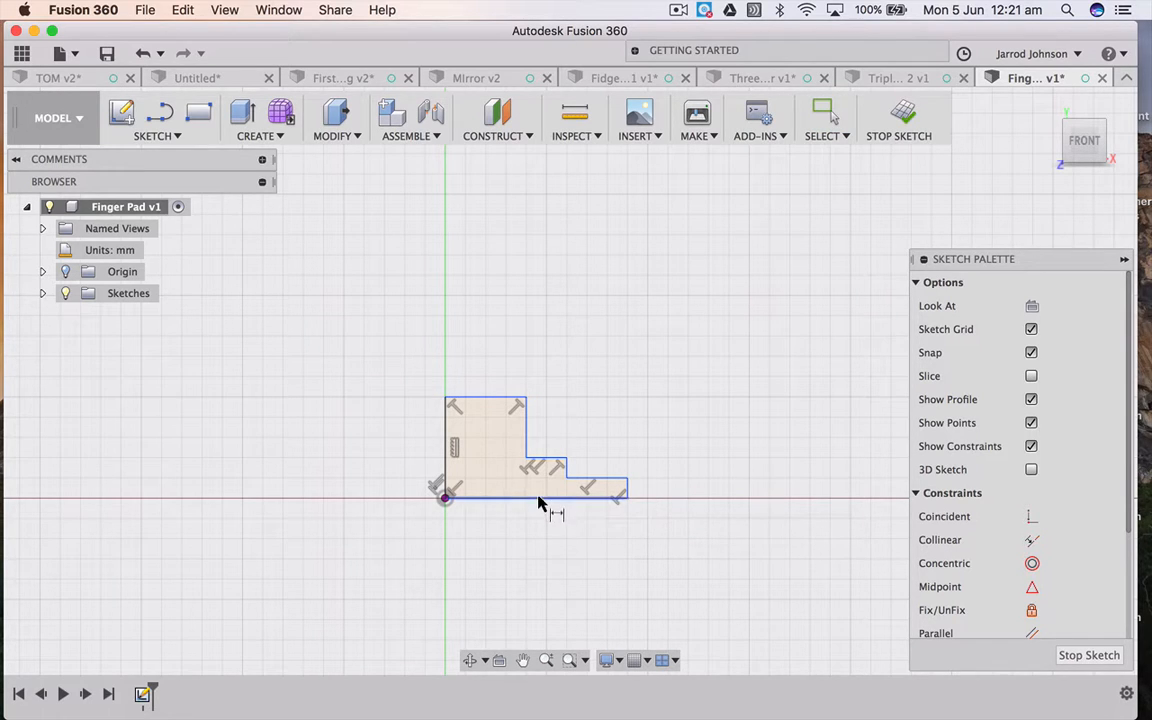
click(487, 400)
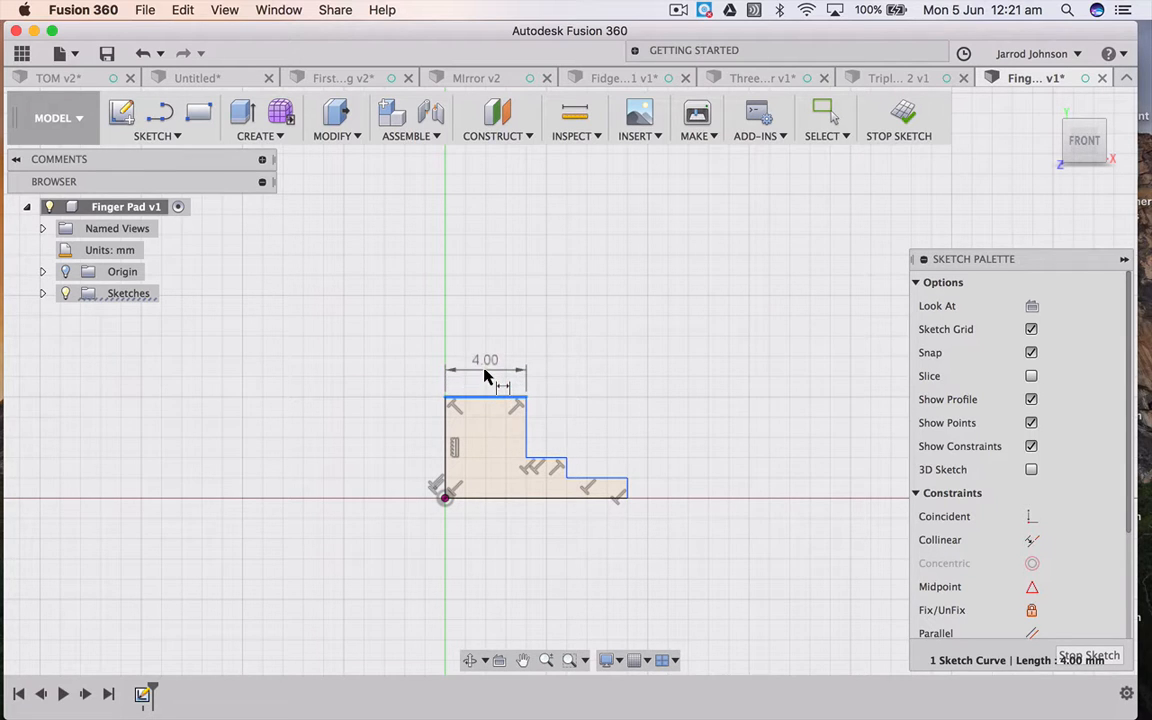
click(483, 369)
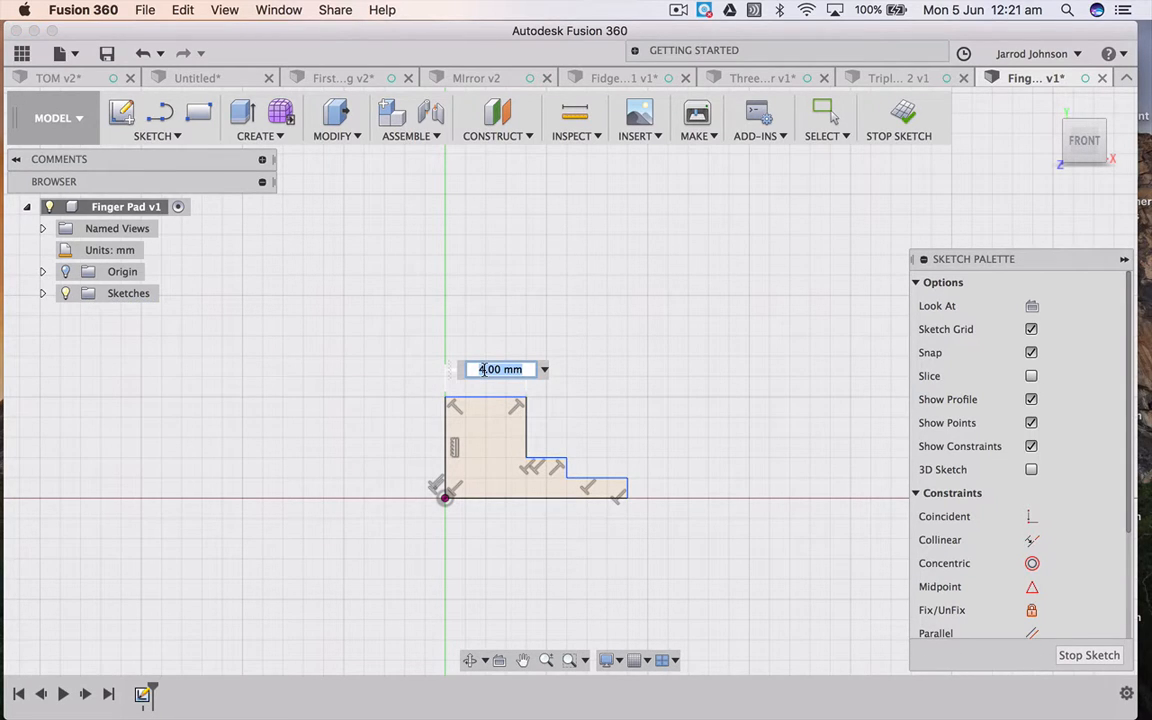
text(3.5)
key(Return)
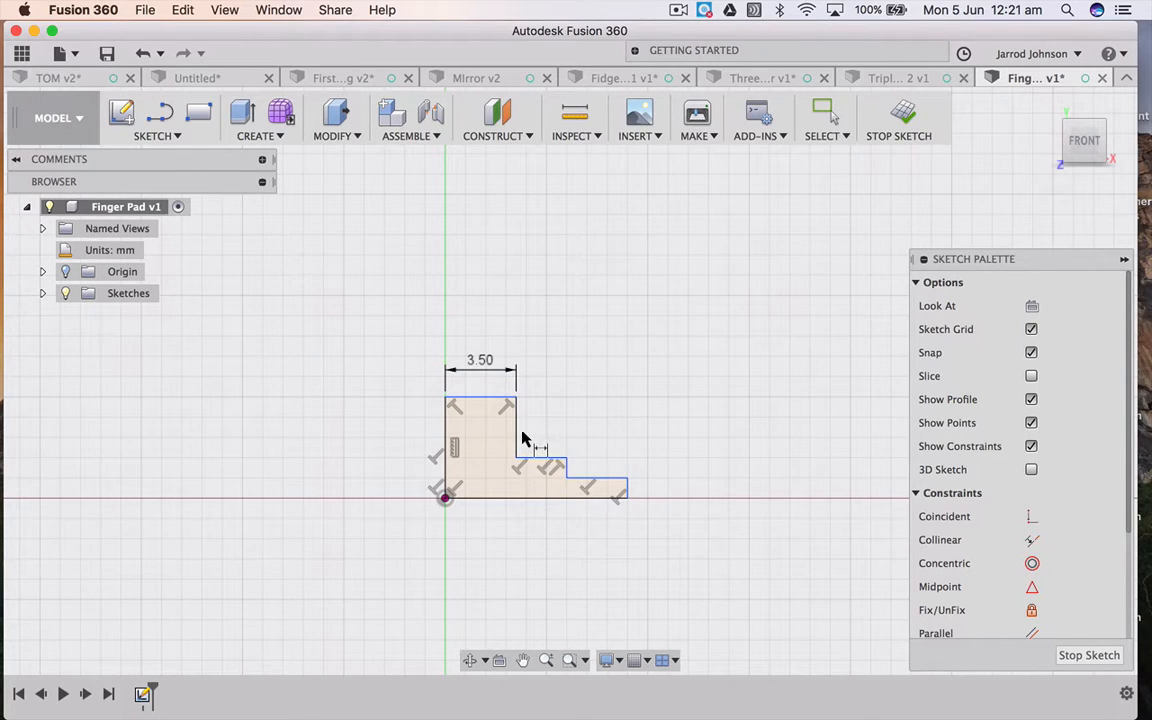
Step: Dimension the vertical edge descending from the top edge's outer end and set it to 3.0 mm
click(517, 437)
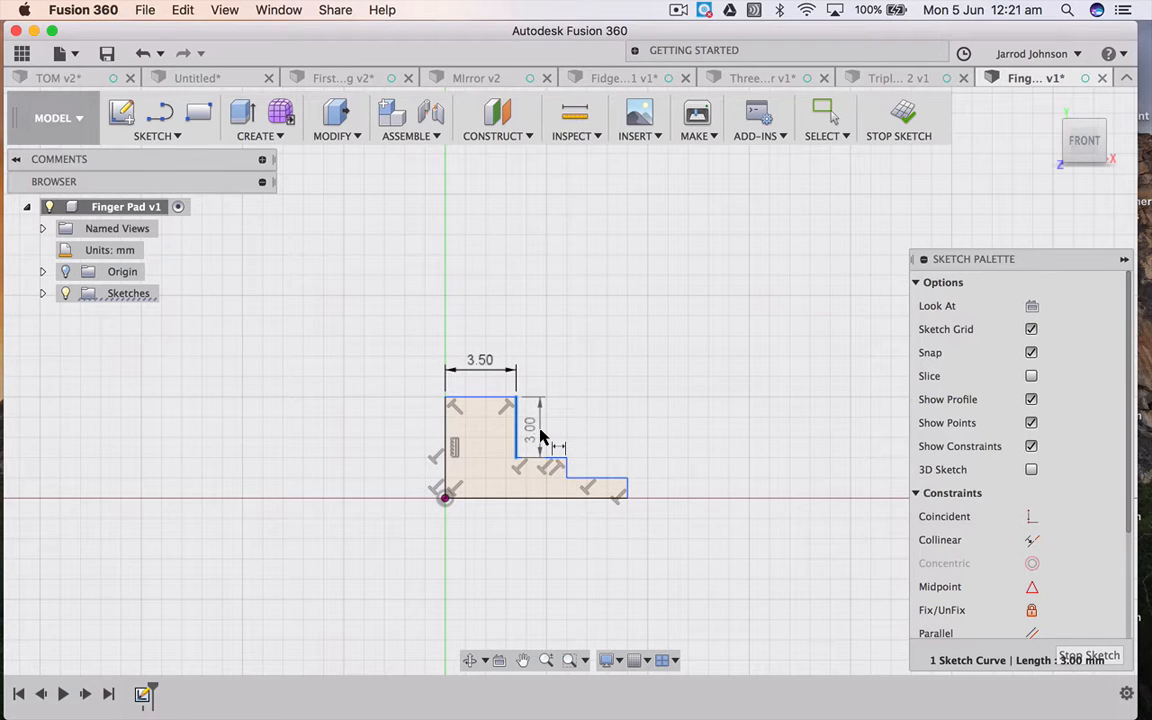
click(539, 431)
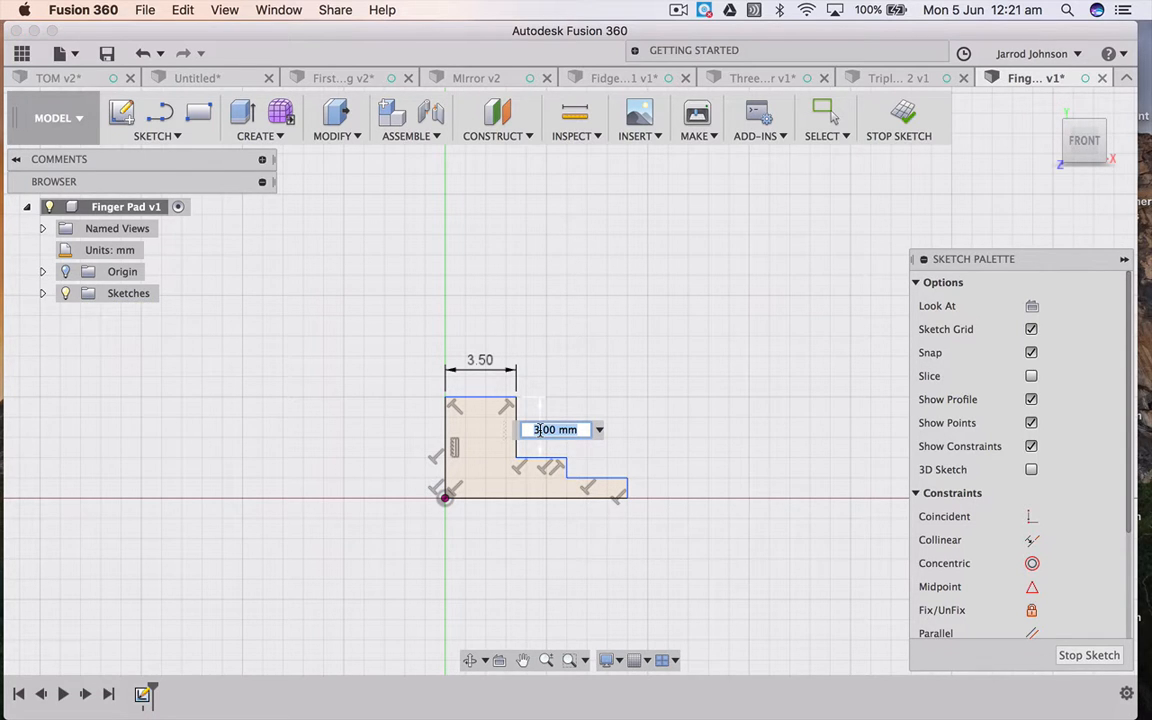
text(3.)
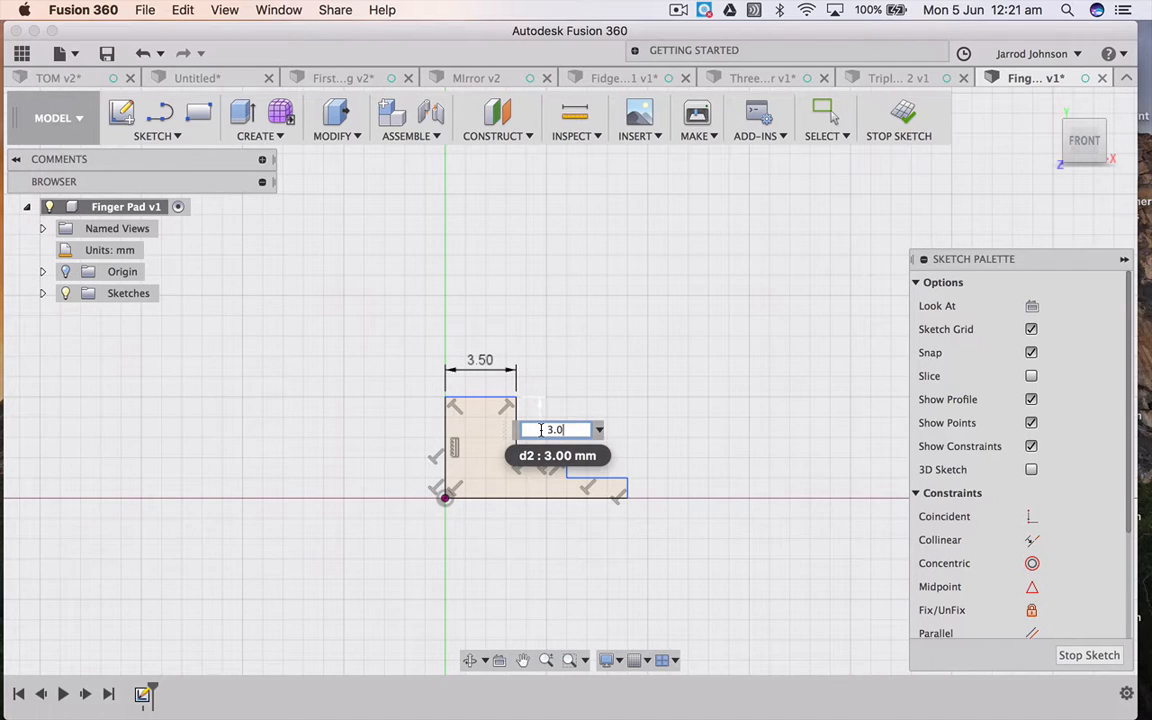
key(Return)
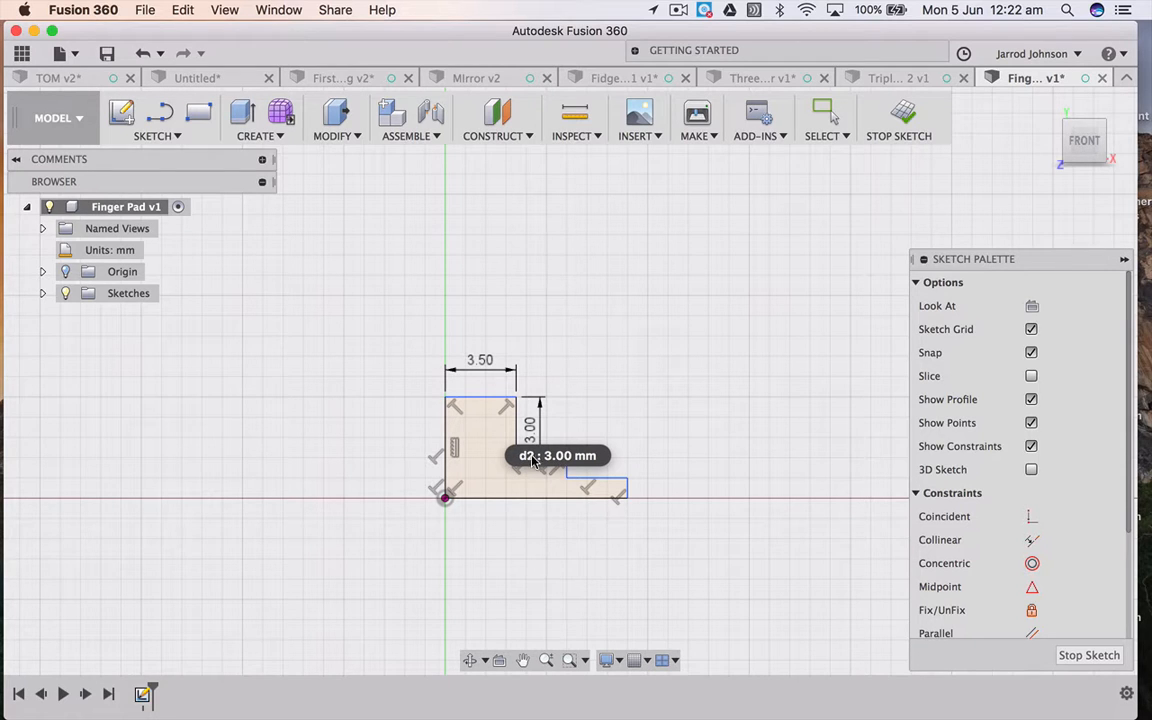
key(Escape)
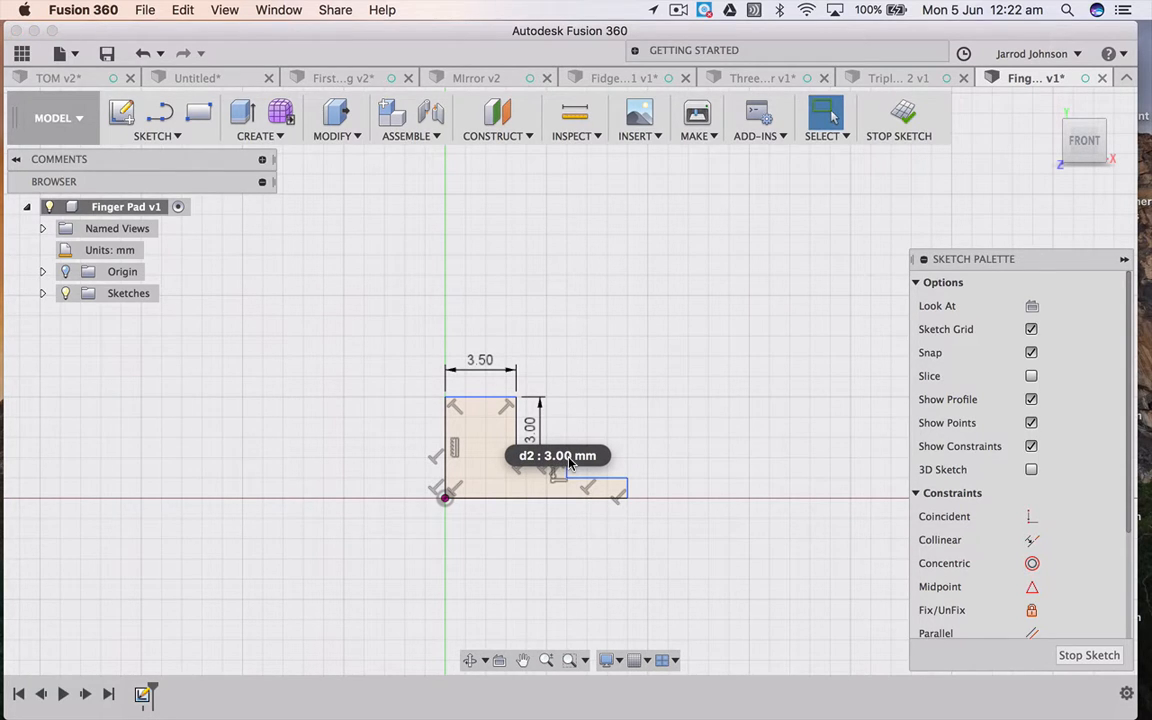
click(598, 376)
Step: Dimension the middle step's horizontal edge and set its width to 1 mm
scroll(511, 484, down, 5)
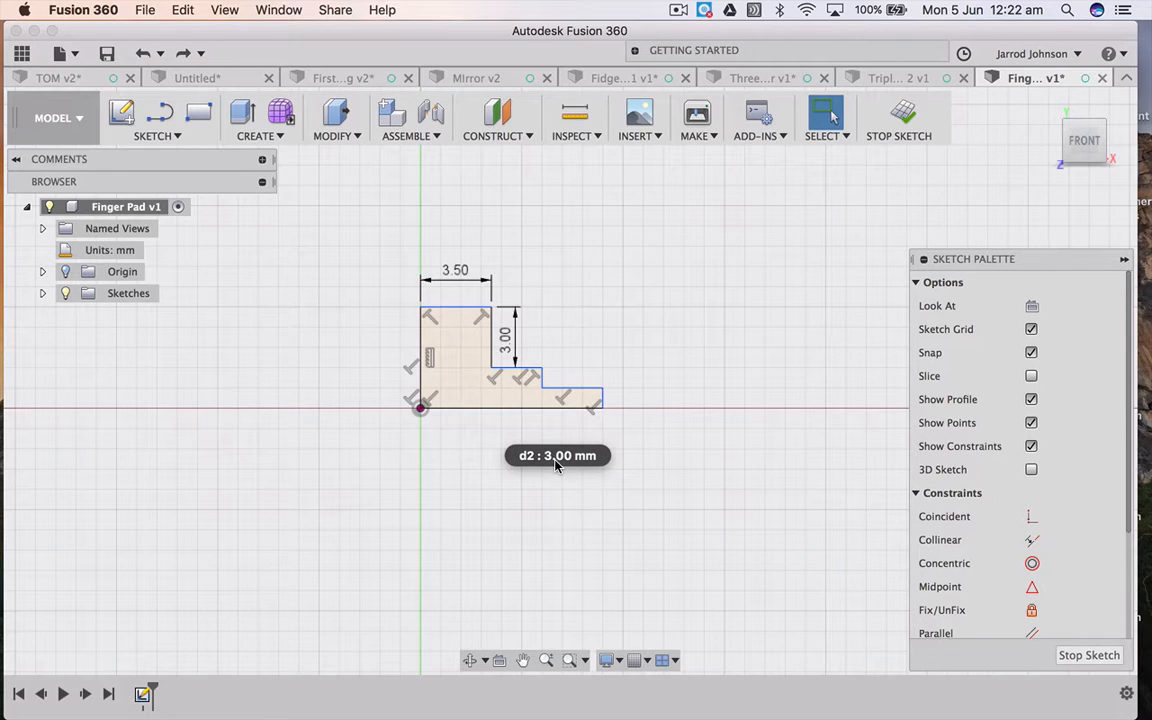
click(524, 371)
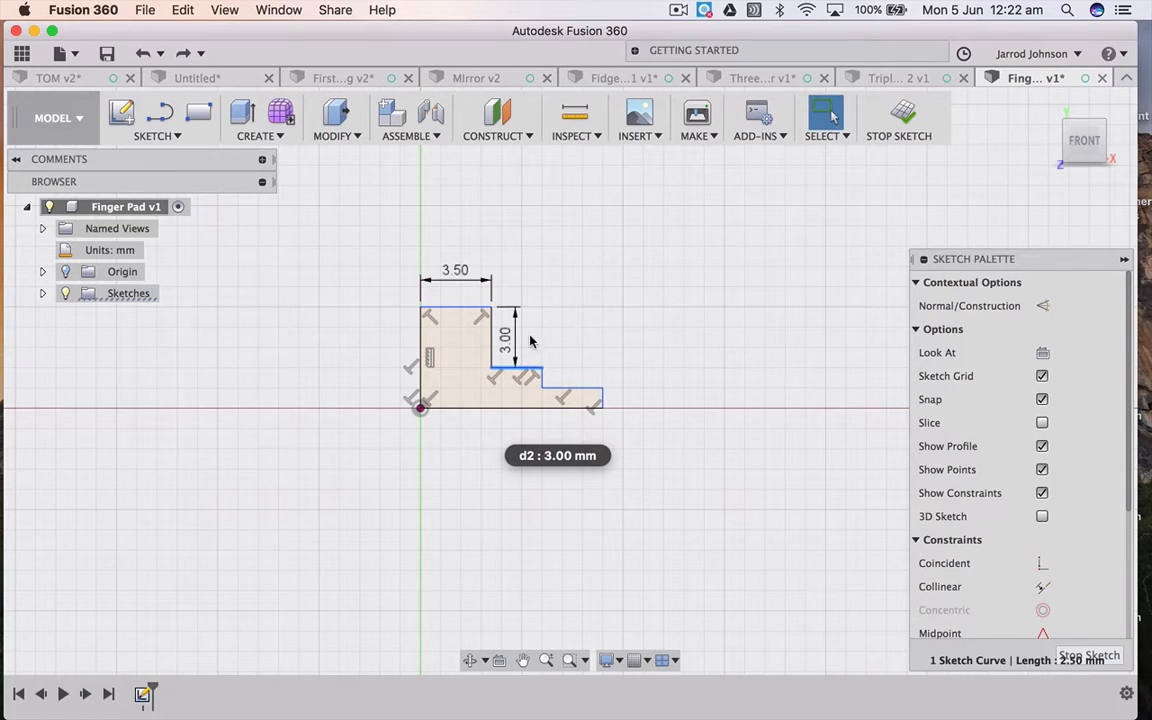
key(d)
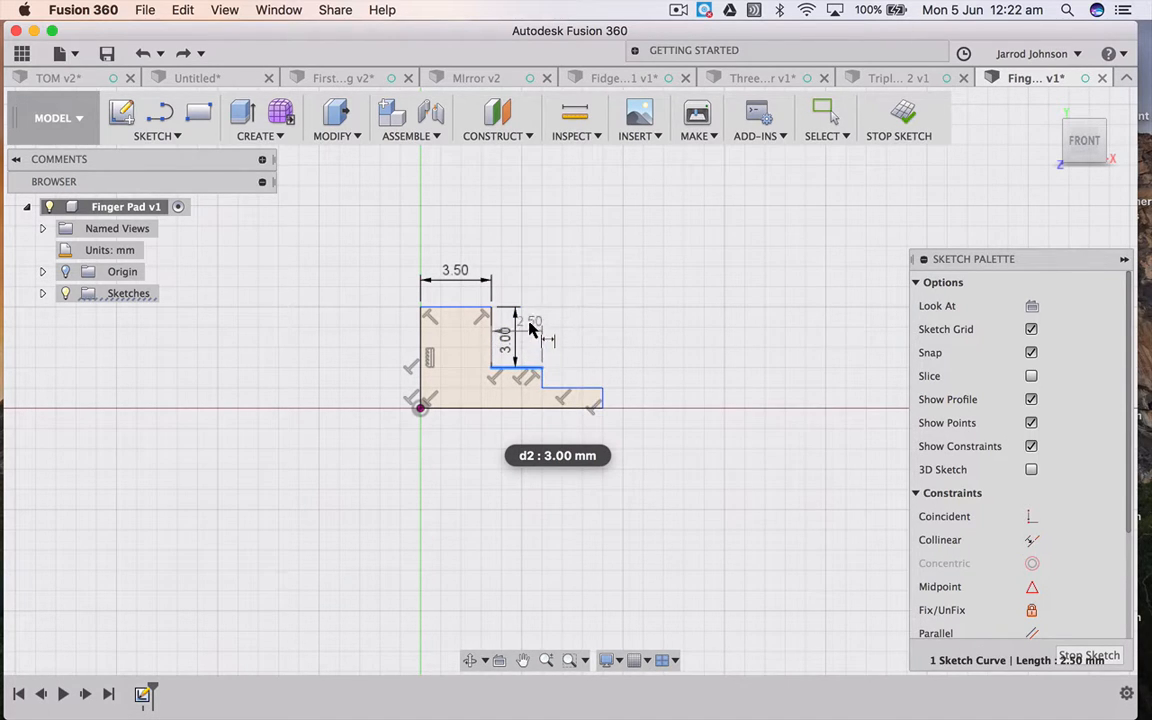
click(528, 279)
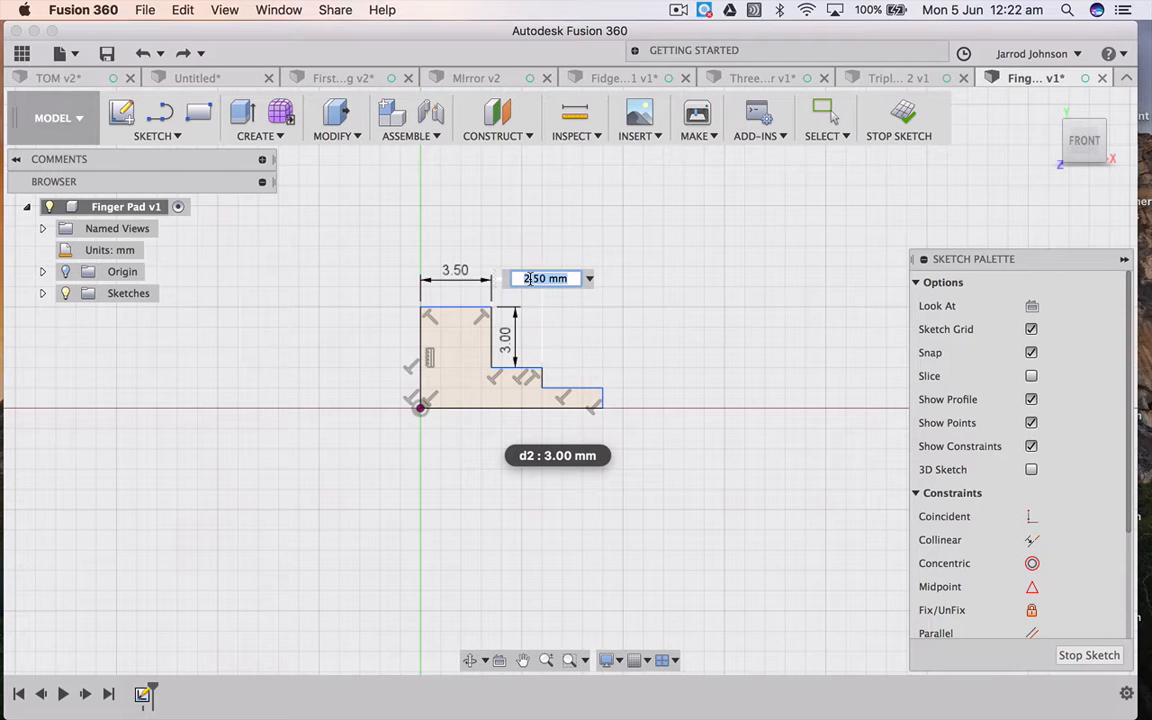
text(1)
key(Return)
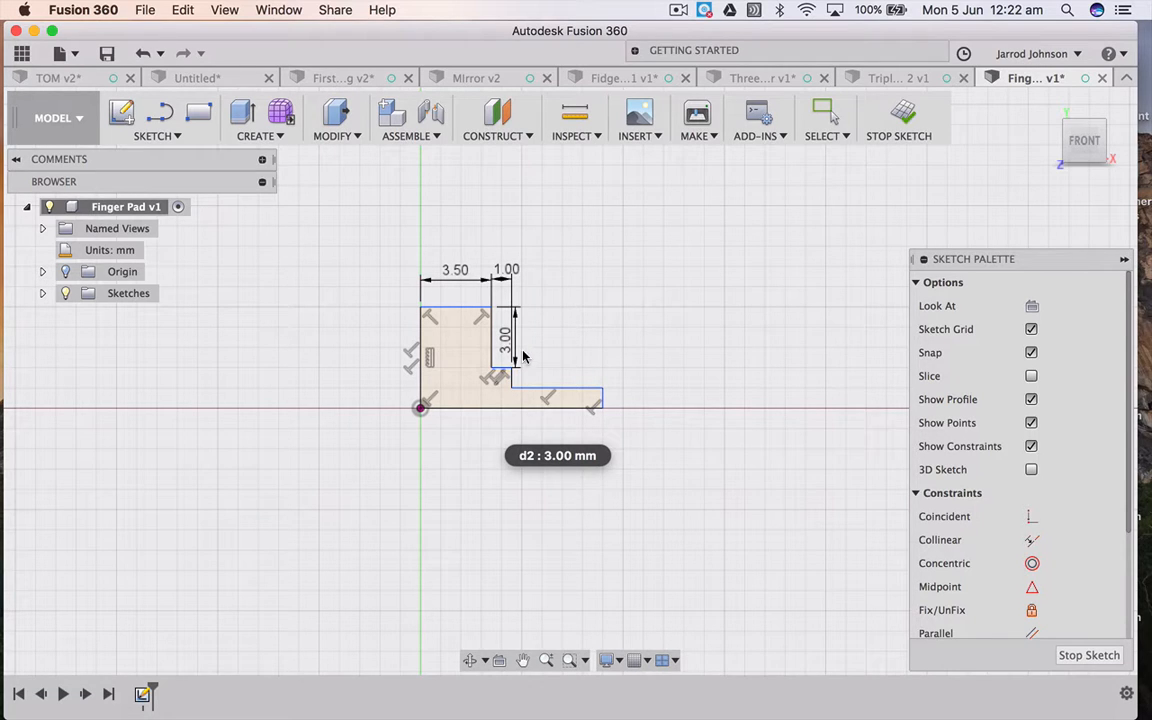
Step: Move the 3 mm height dimension clear of the profile and dimension the middle step's short vertical edge at 1 mm
drag(517, 347, 650, 345)
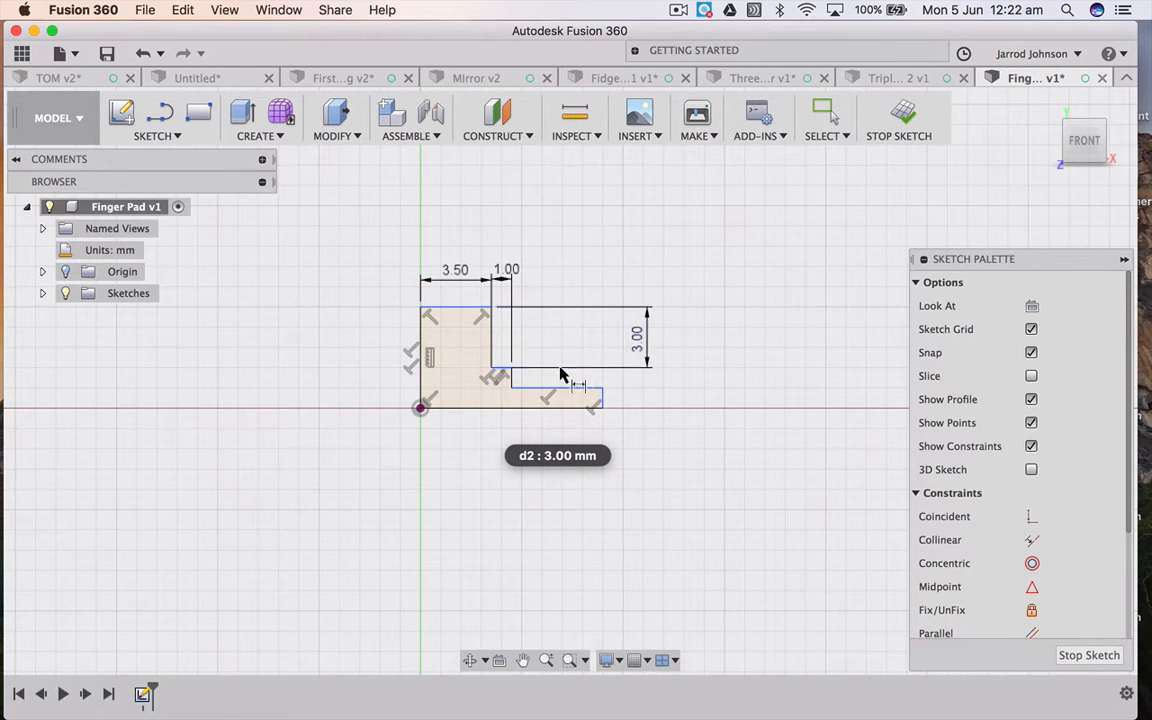
click(512, 383)
click(650, 380)
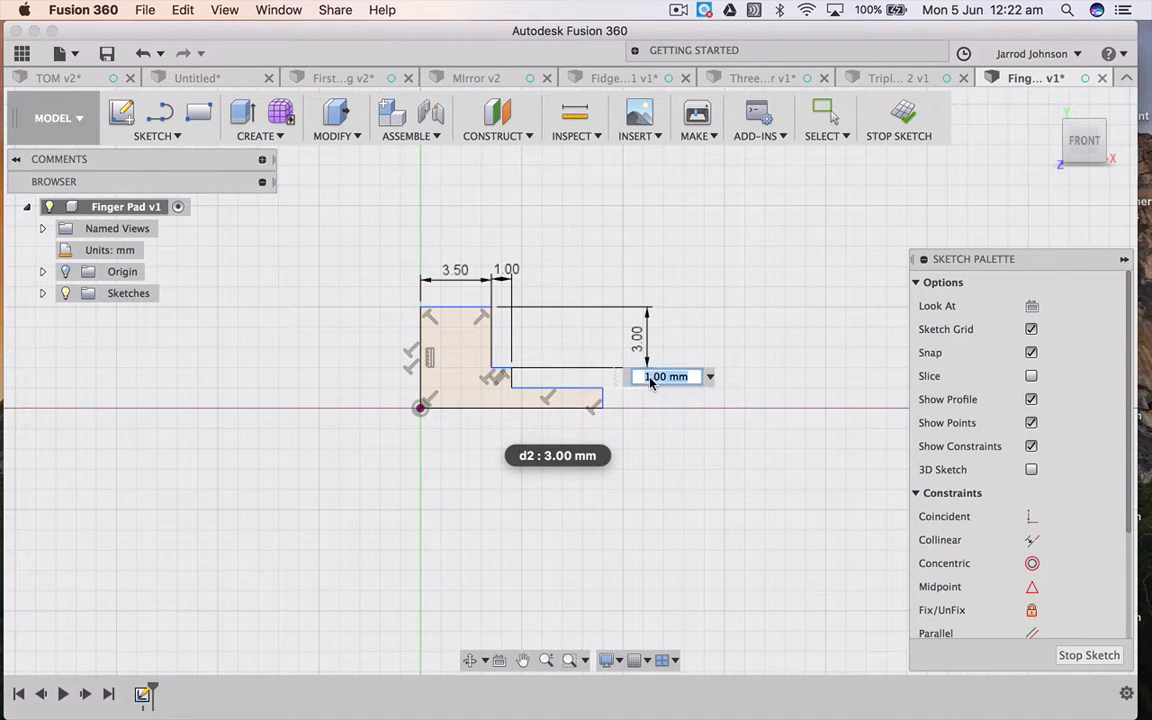
key(Return)
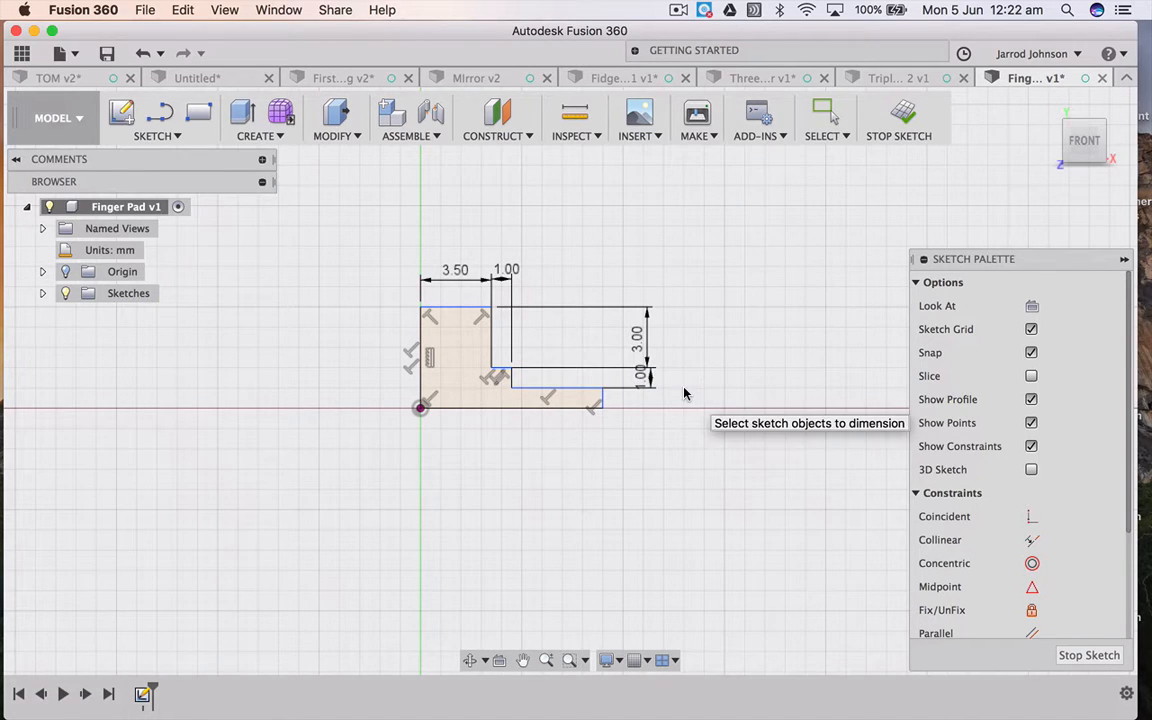
Step: Dimension the base flange's outer vertical edge and set its height to 2 mm
click(603, 400)
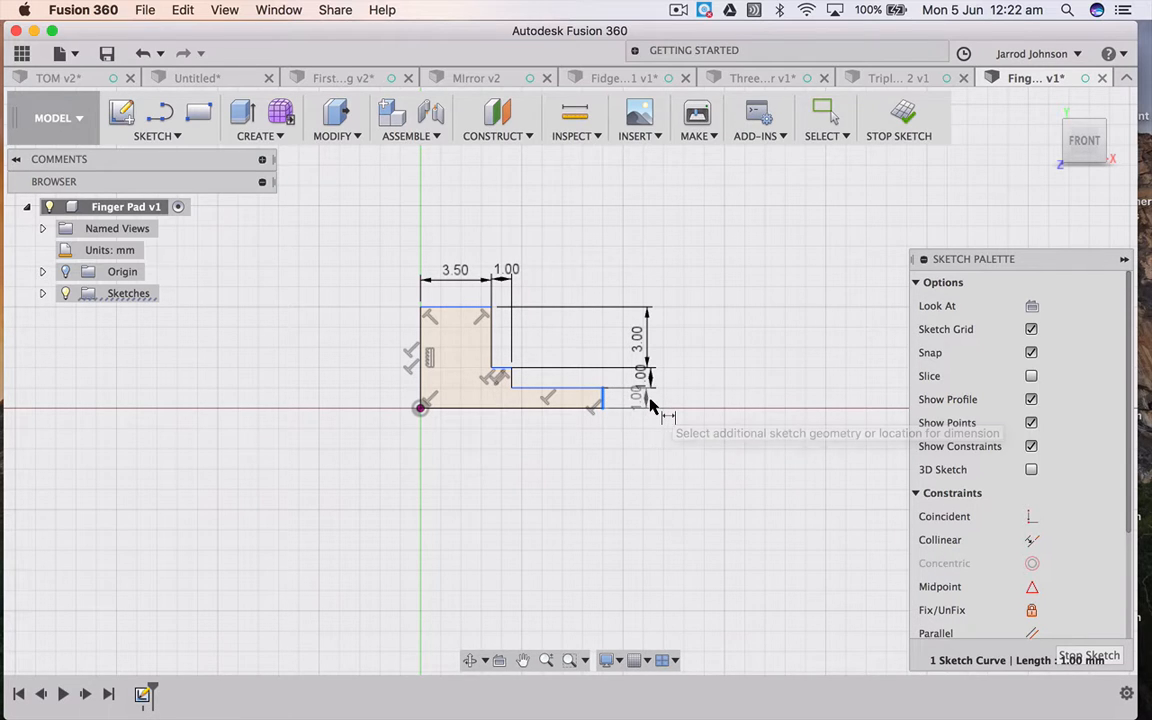
click(662, 401)
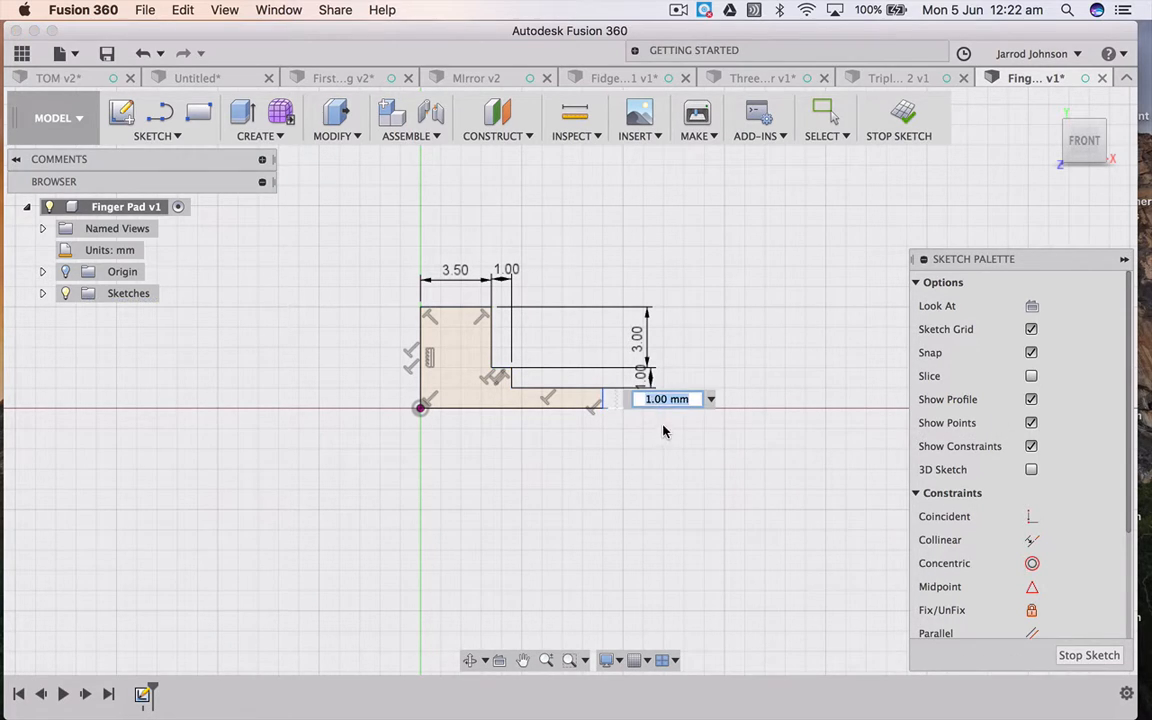
key(Return)
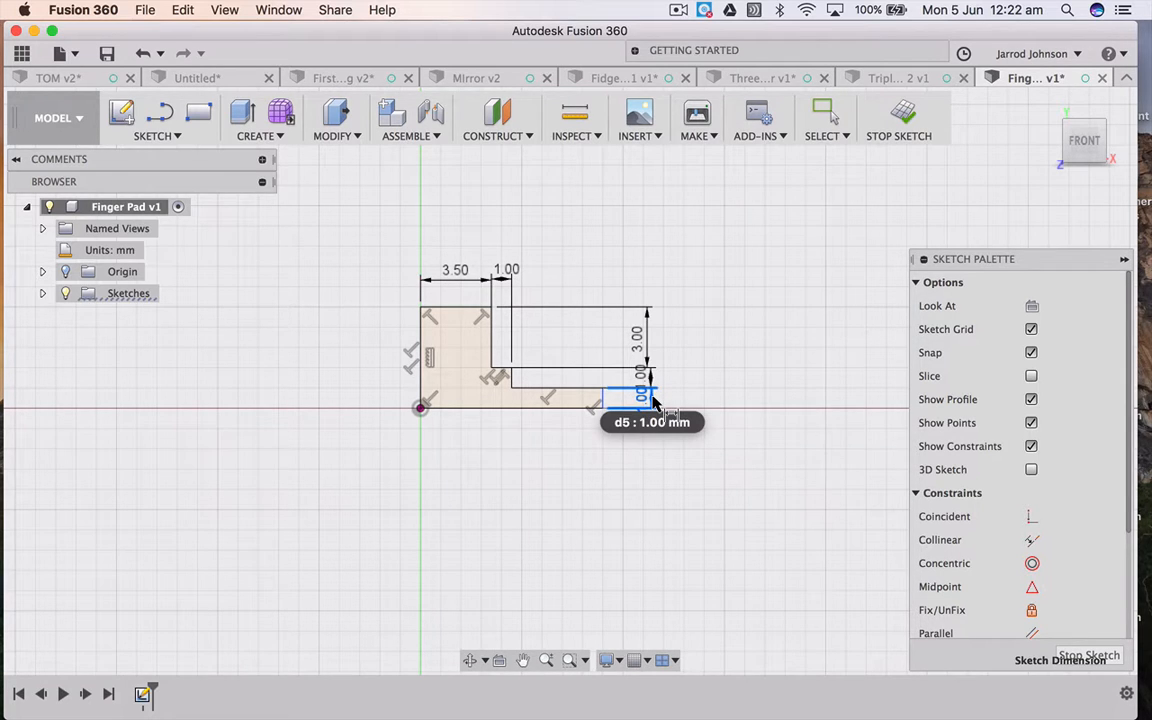
key(Escape)
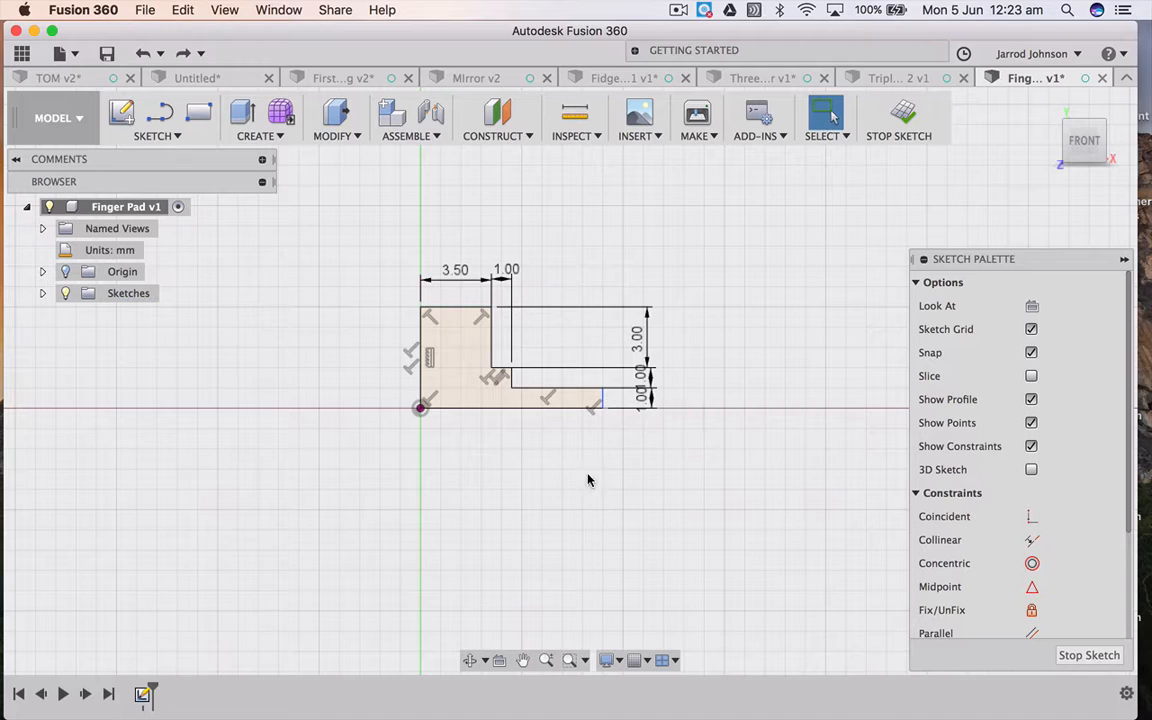
double_click(641, 396)
text(2)
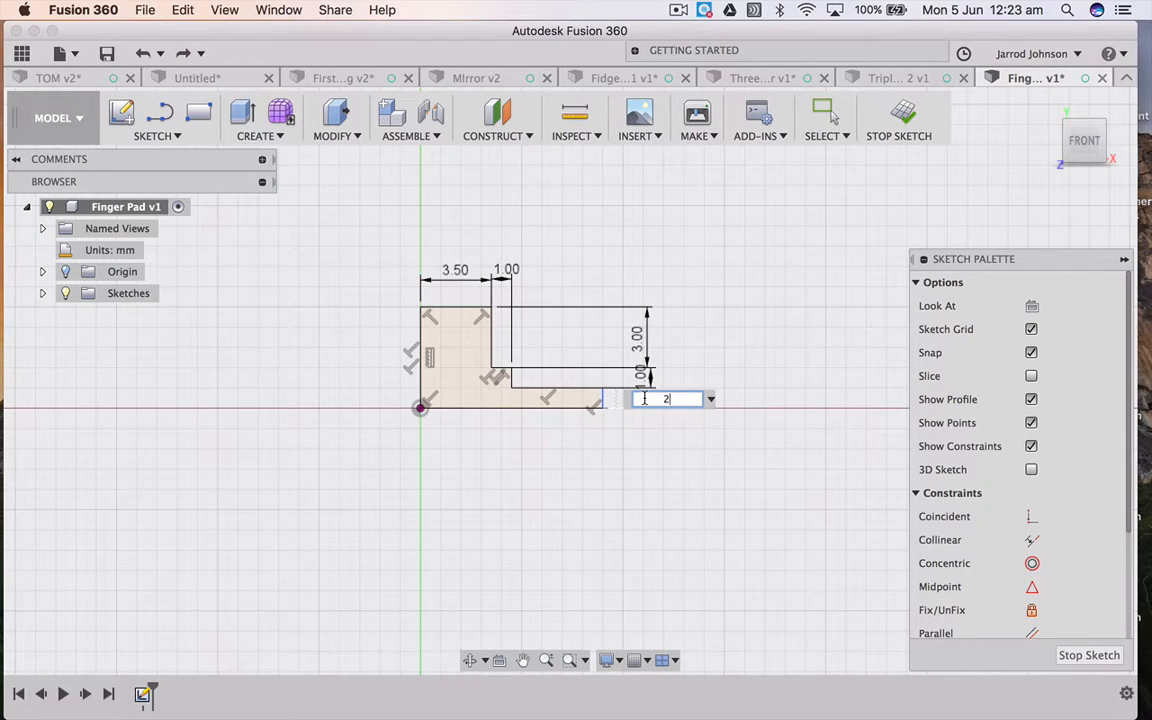
key(Return)
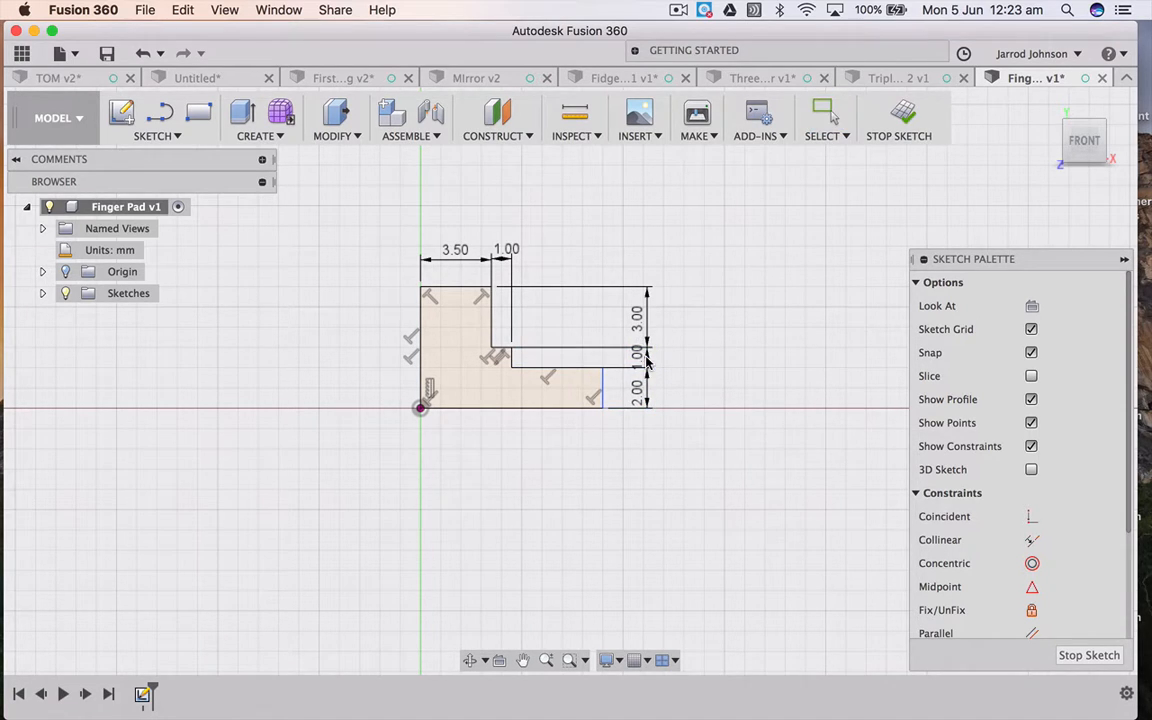
Step: Dimension the profile's bottom edge and set its length to 13 mm
key(d)
click(515, 408)
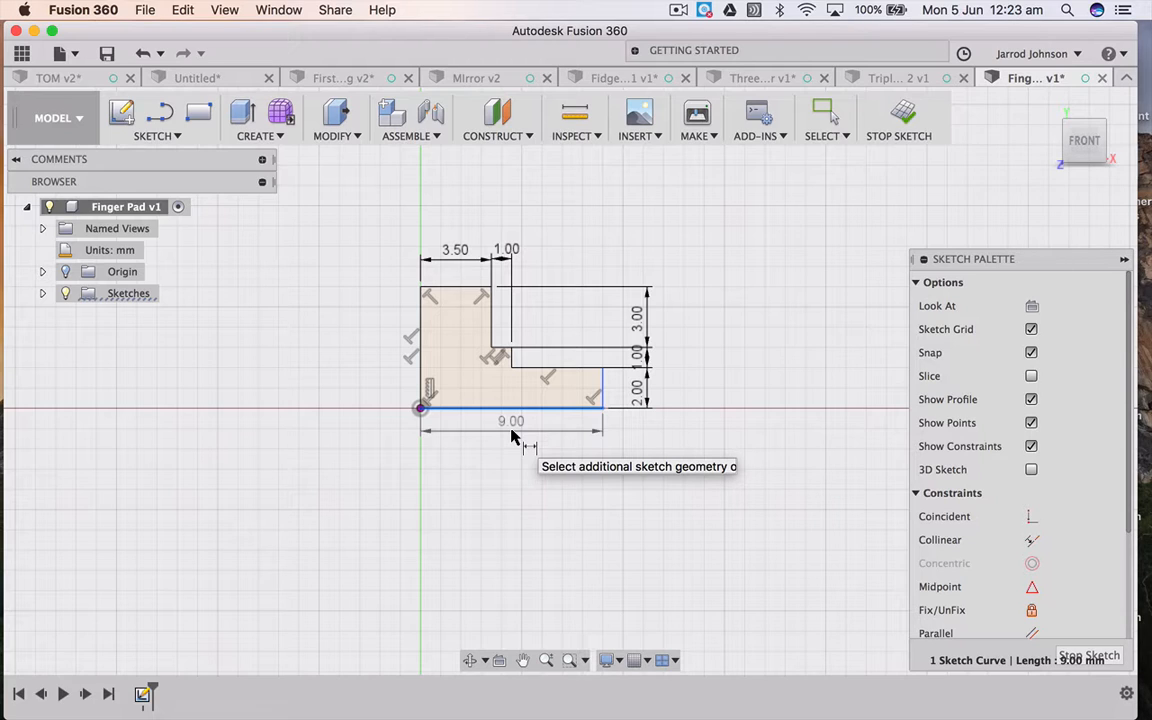
key(3)
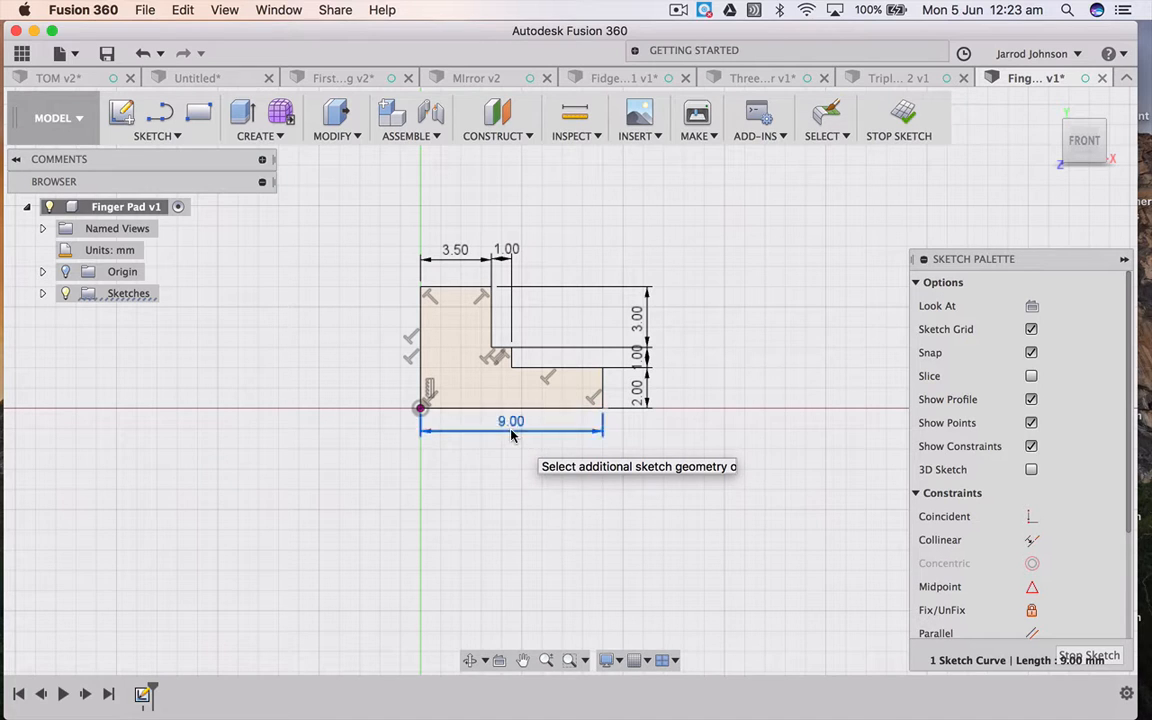
click(510, 432)
text(13)
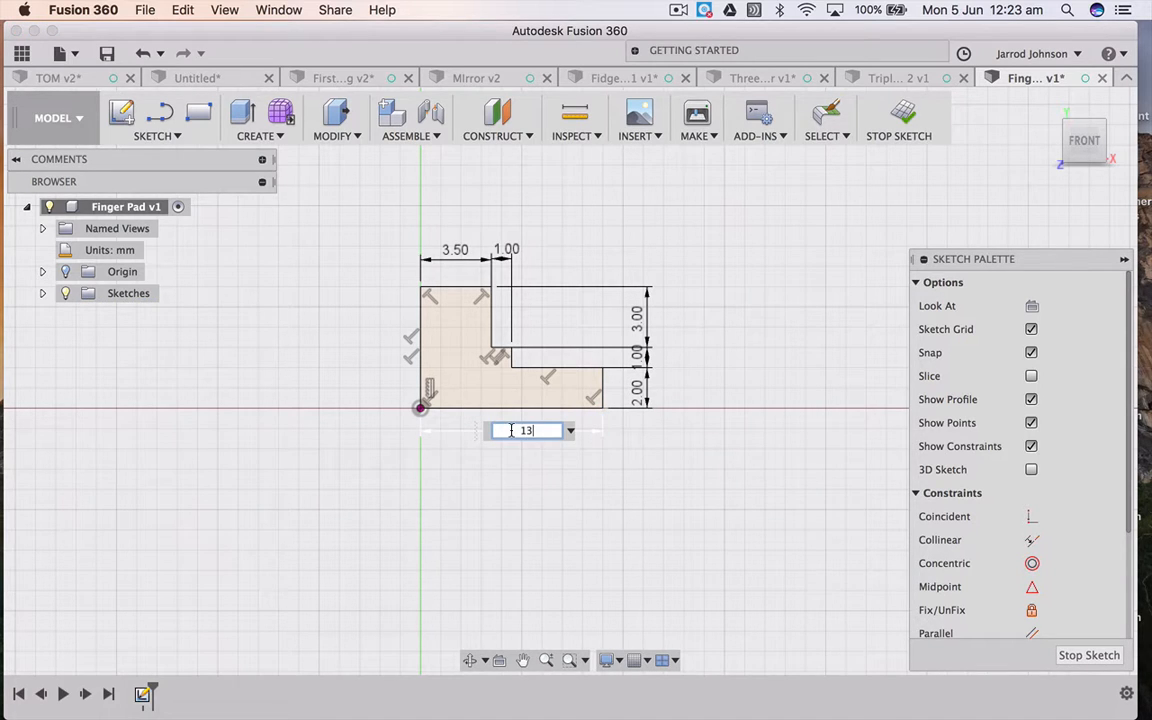
key(Return)
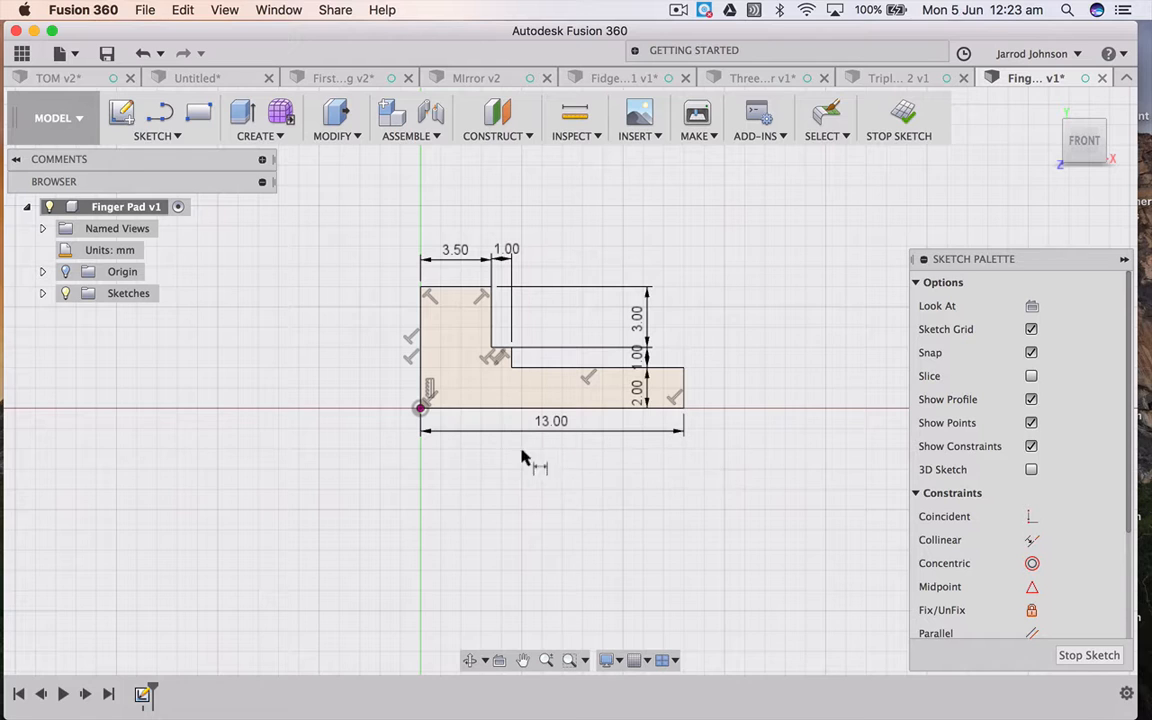
key(Escape)
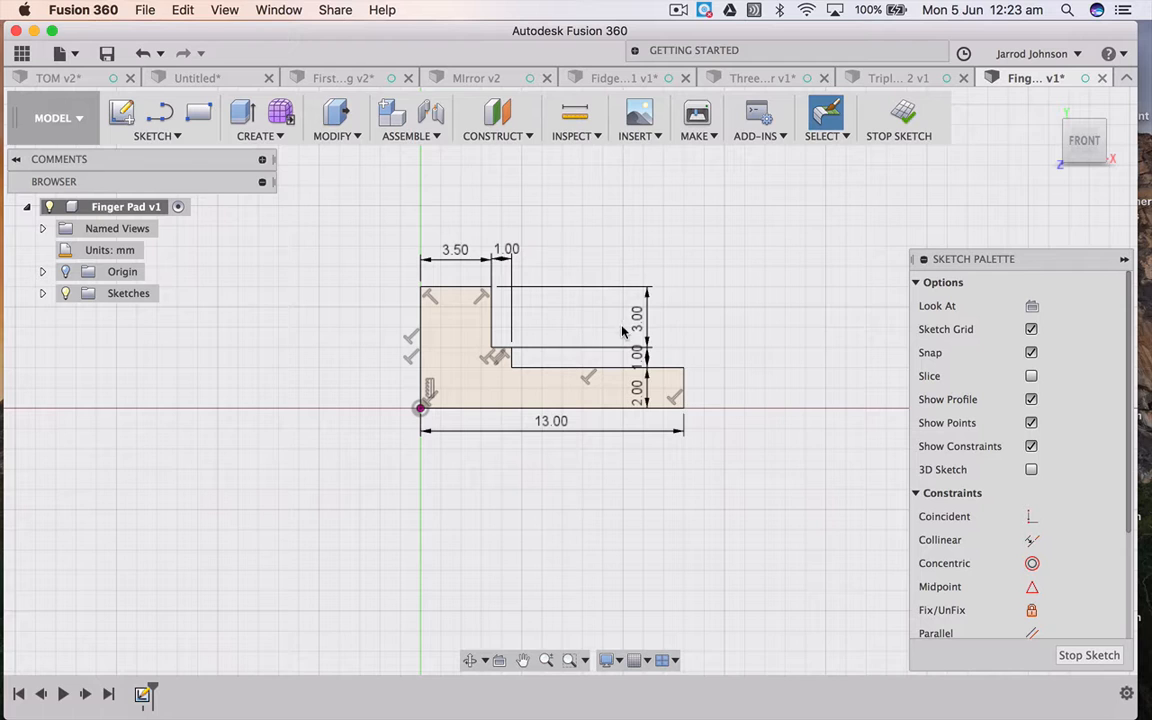
Step: Move the three step height dimensions outward, past the outer end of the profile, and line them up
drag(648, 326, 731, 319)
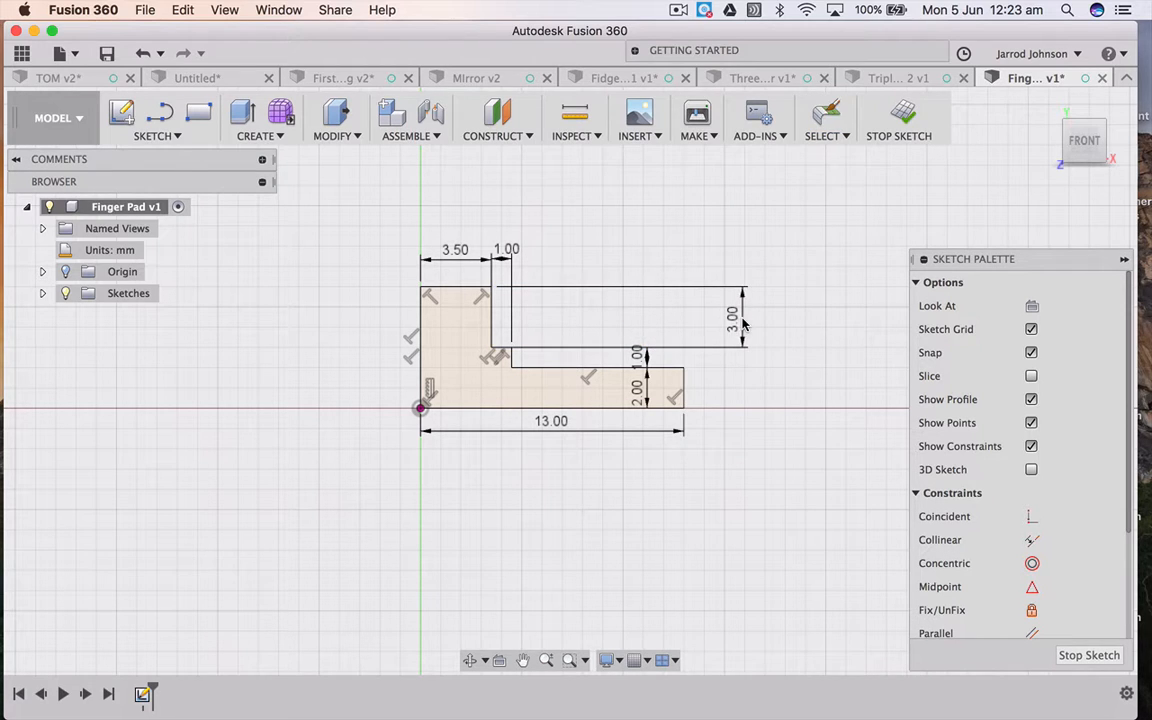
drag(648, 362, 741, 365)
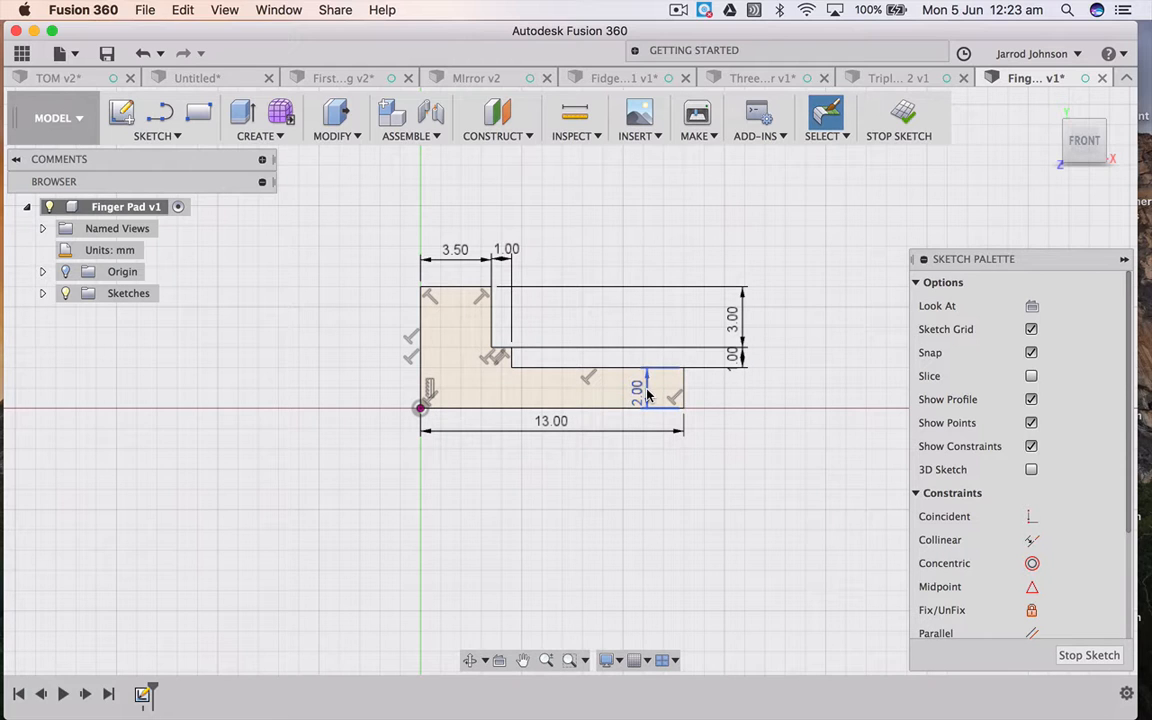
drag(645, 388, 741, 393)
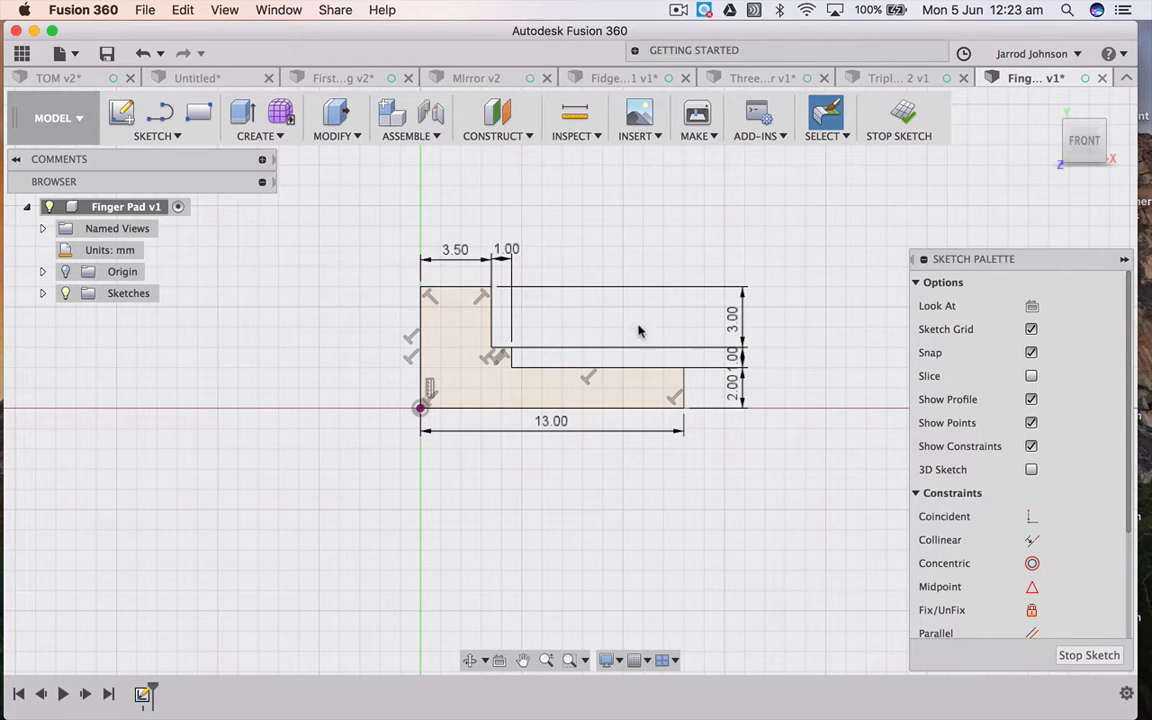
Step: Add a driven dimension above the profile for the length of the base flange's upper horizontal edge
key(d)
click(590, 370)
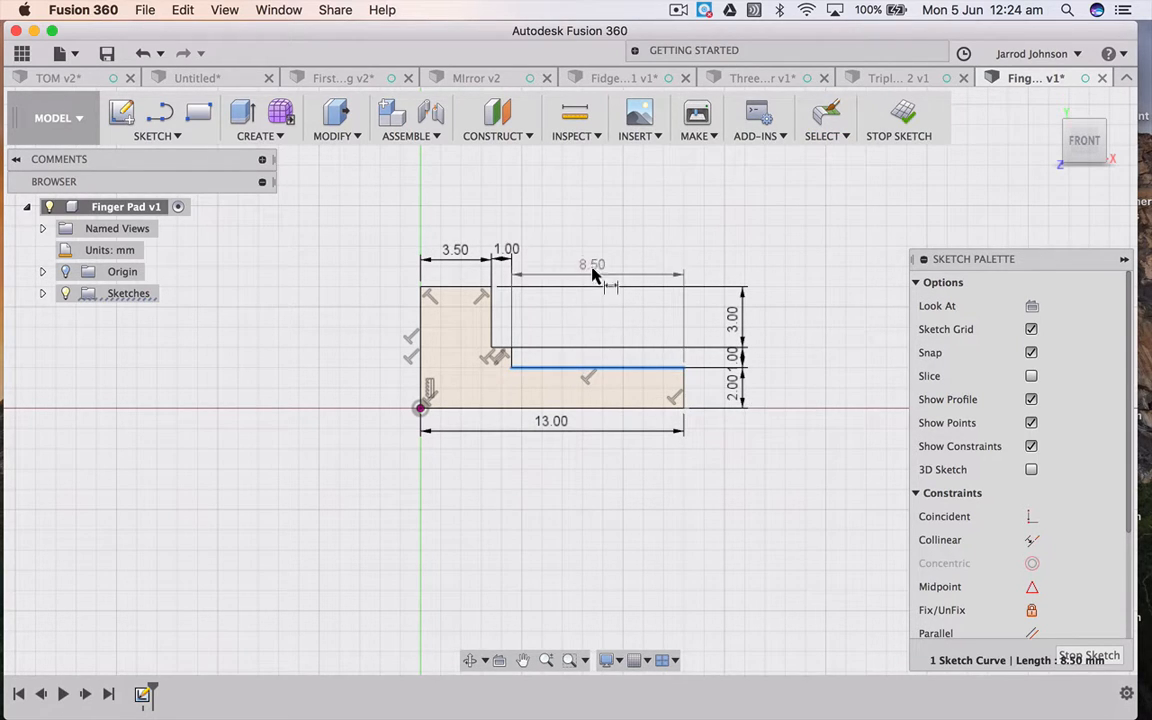
click(595, 250)
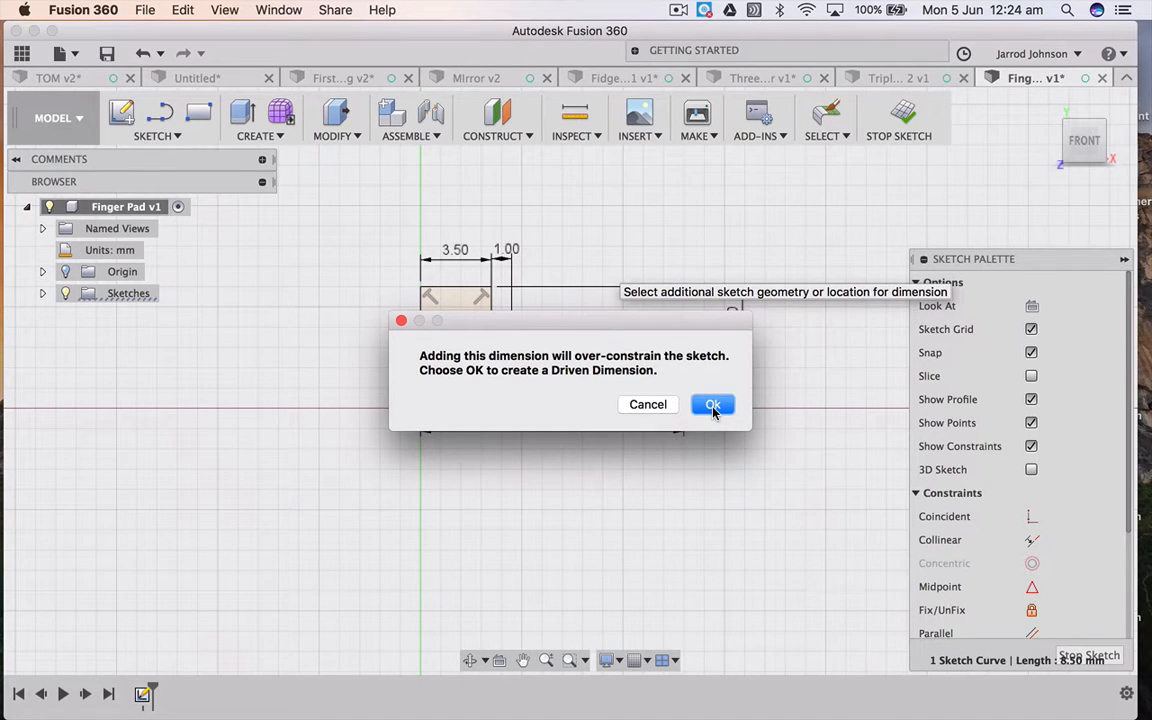
click(712, 406)
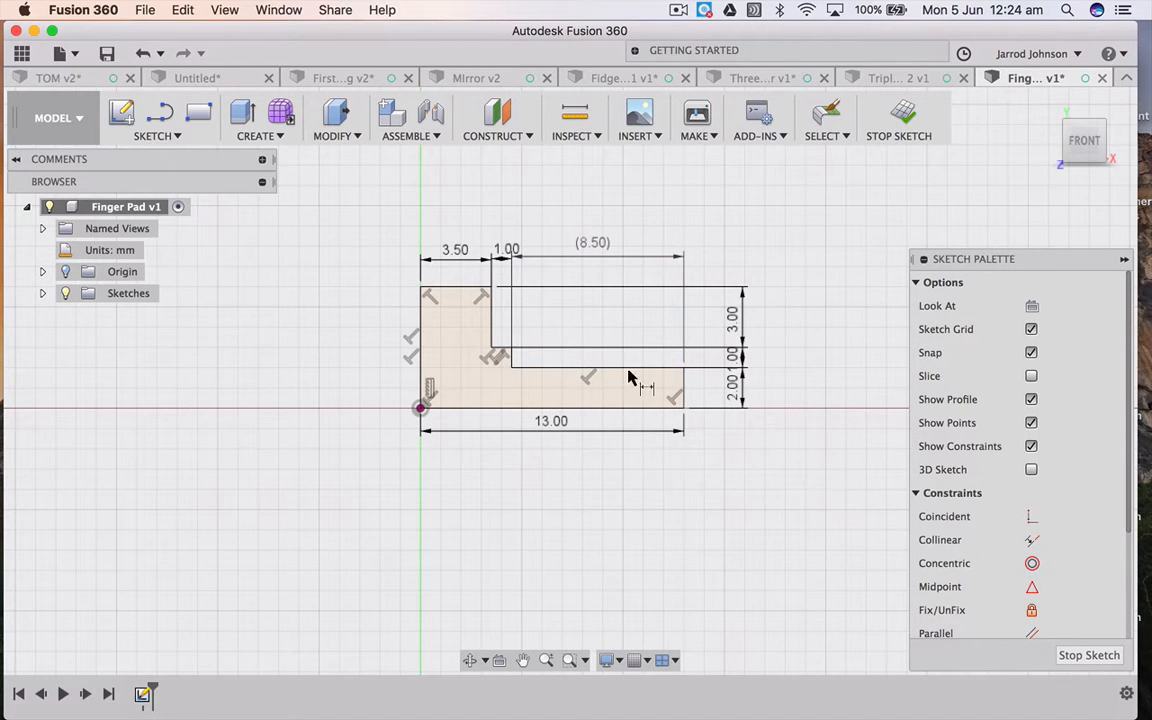
key(Escape)
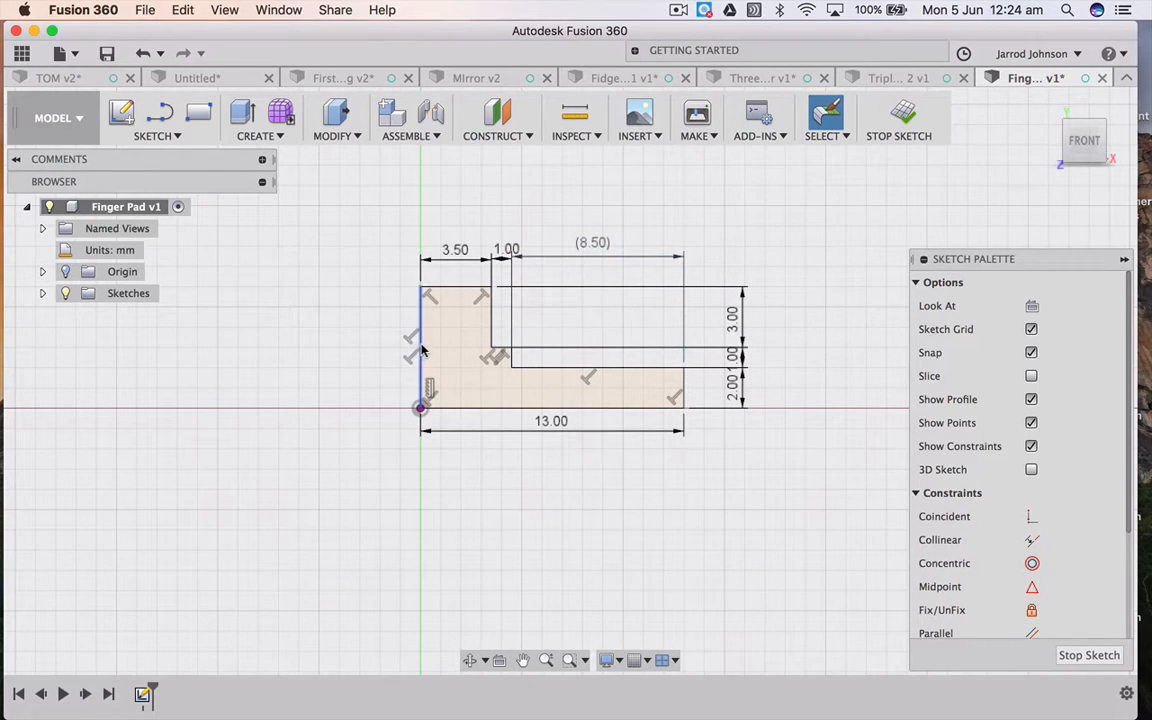
Step: Add a driven dimension for the profile's full-height vertical edge at the origin, and finish the sketch
key(d)
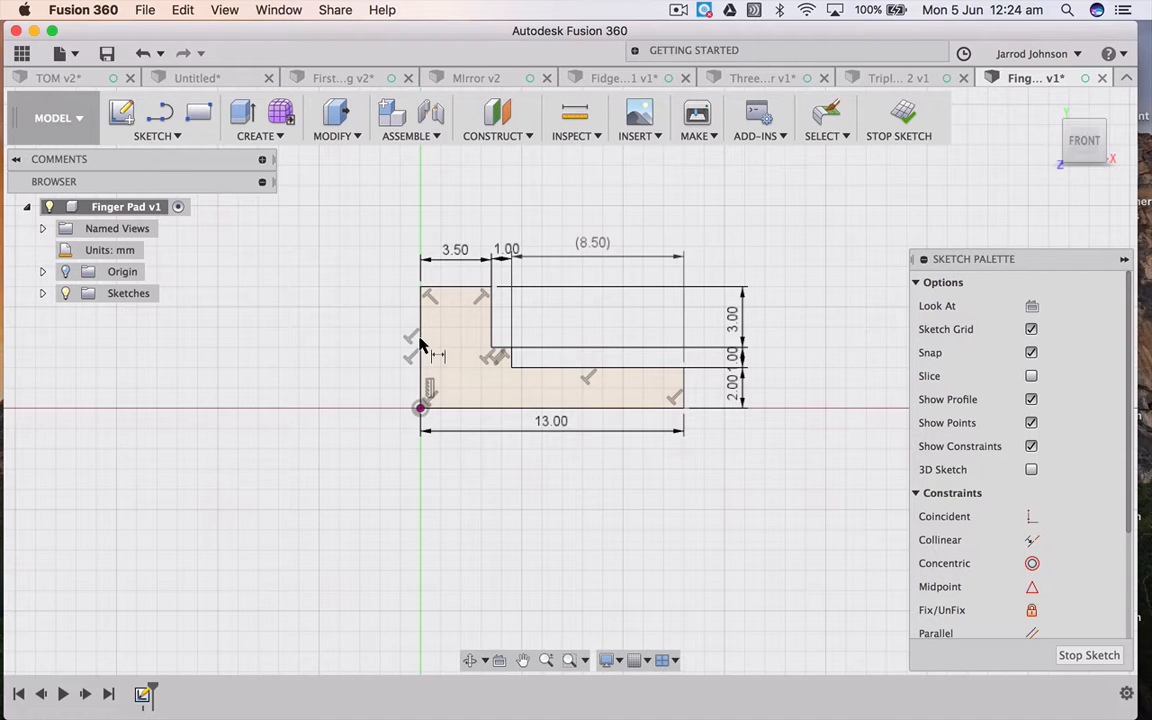
click(419, 343)
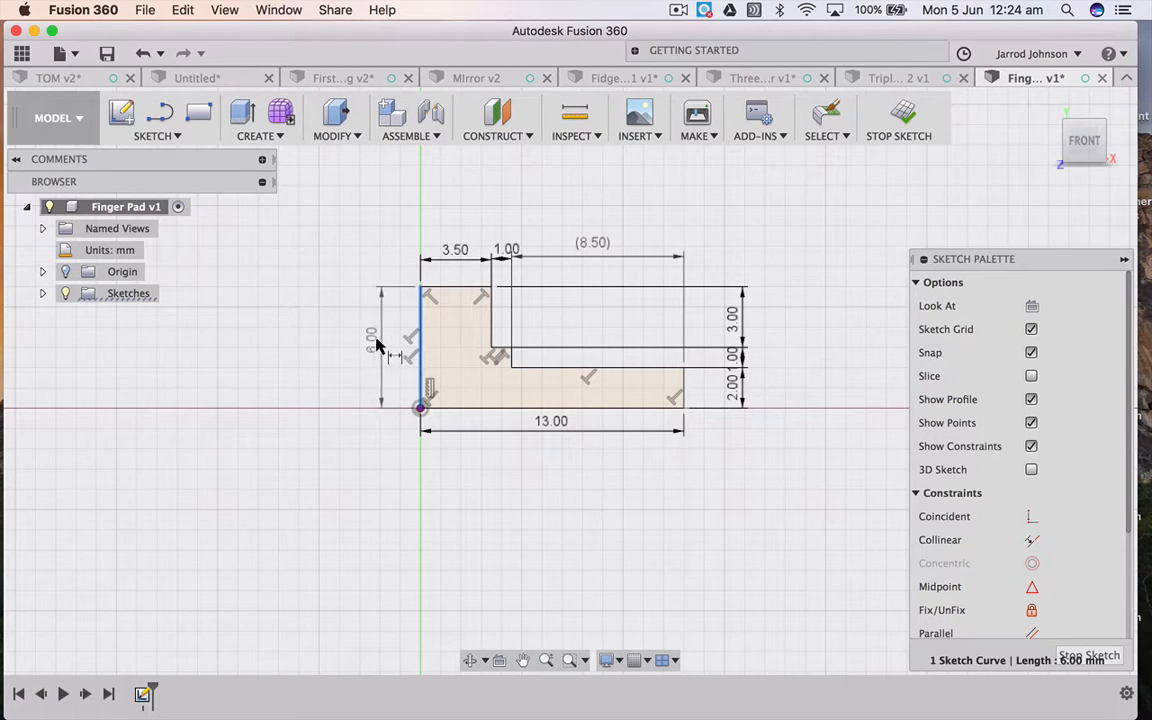
click(365, 350)
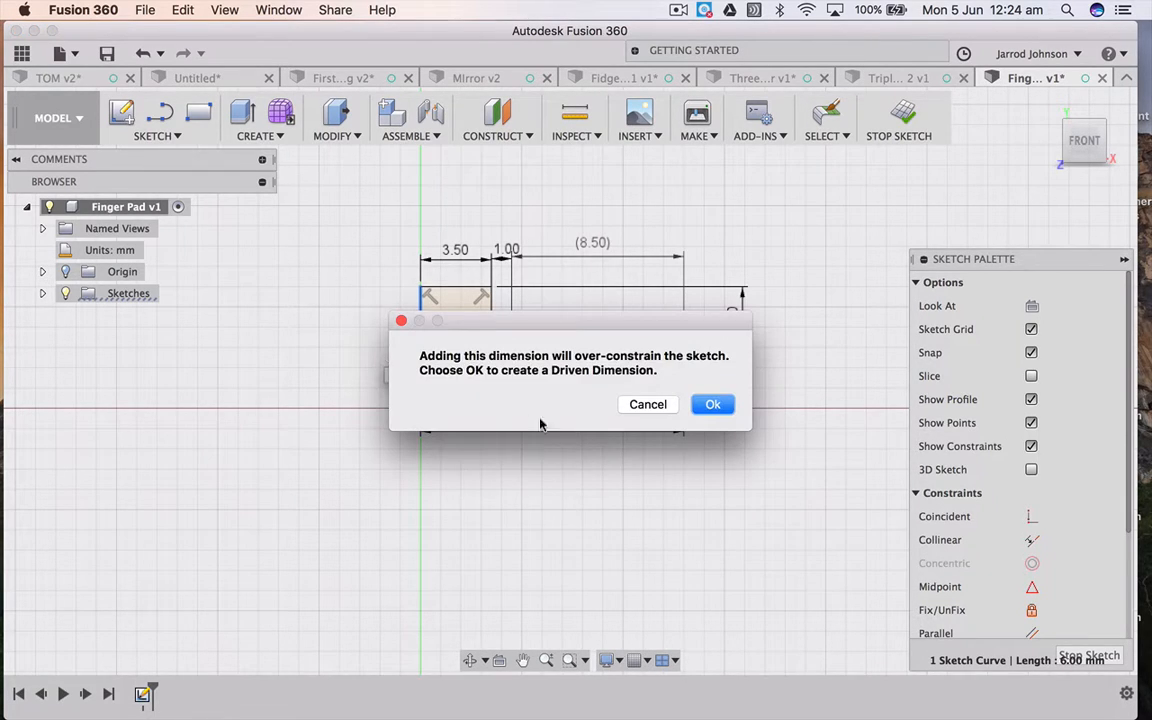
click(713, 404)
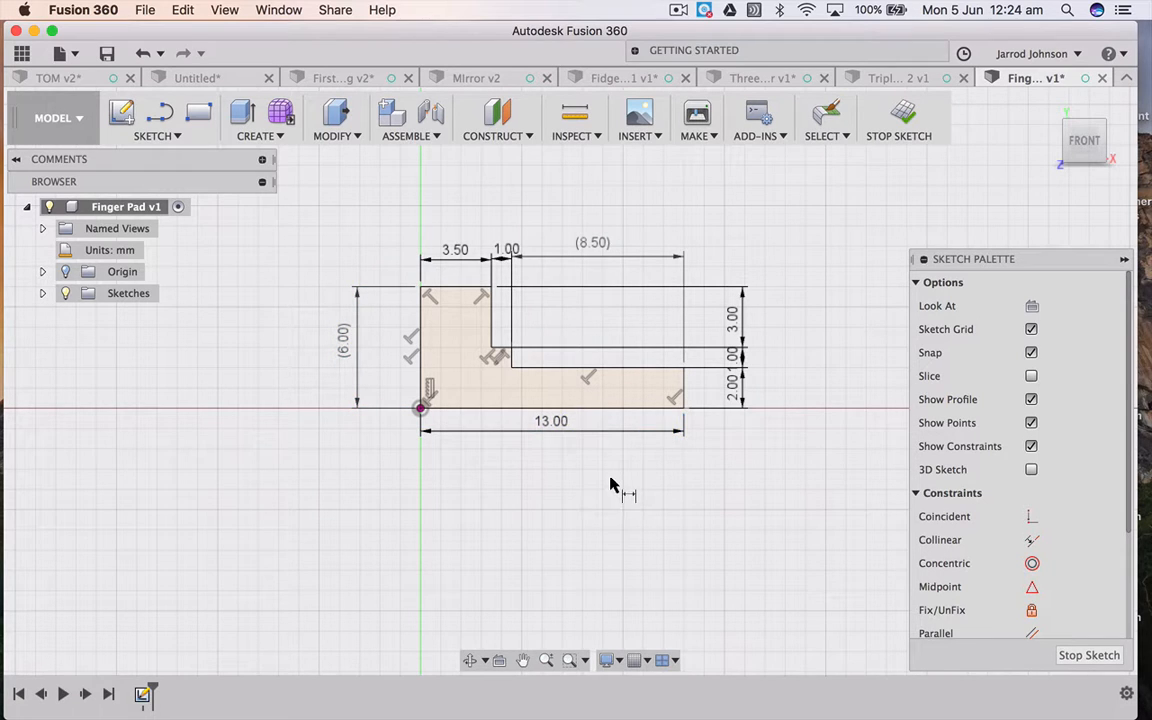
click(899, 112)
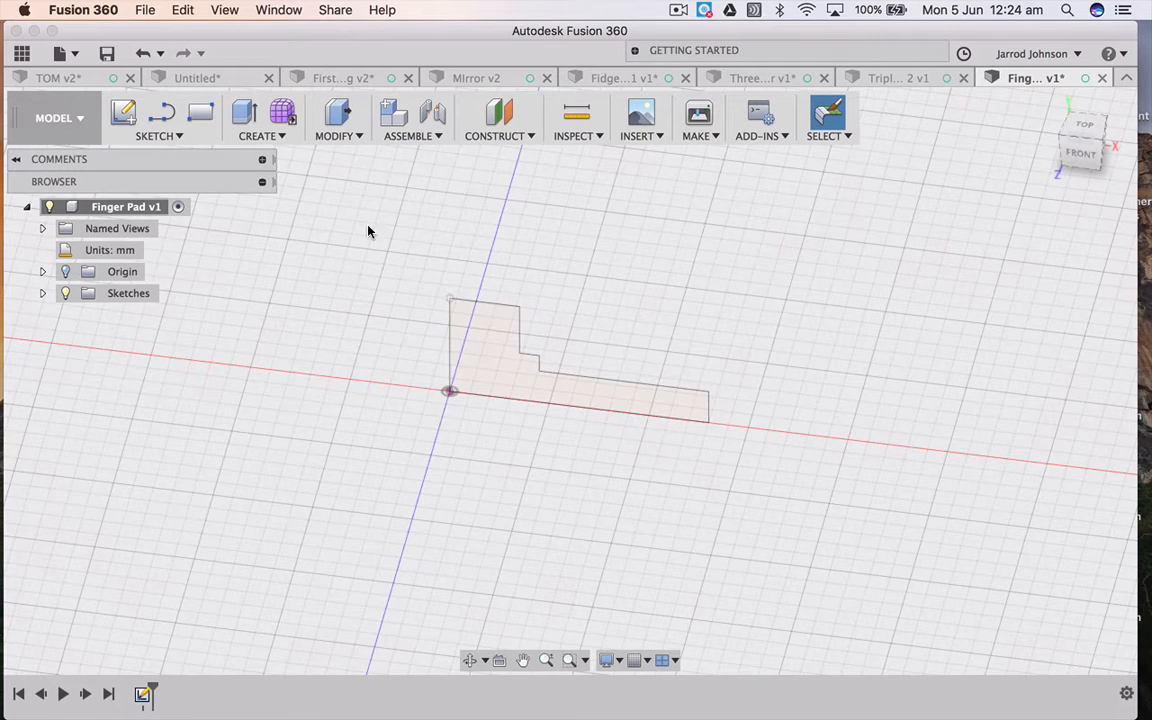
Step: Revolve the stepped profile 360 degrees about its full-height vertical edge at the origin as a new body
click(345, 133)
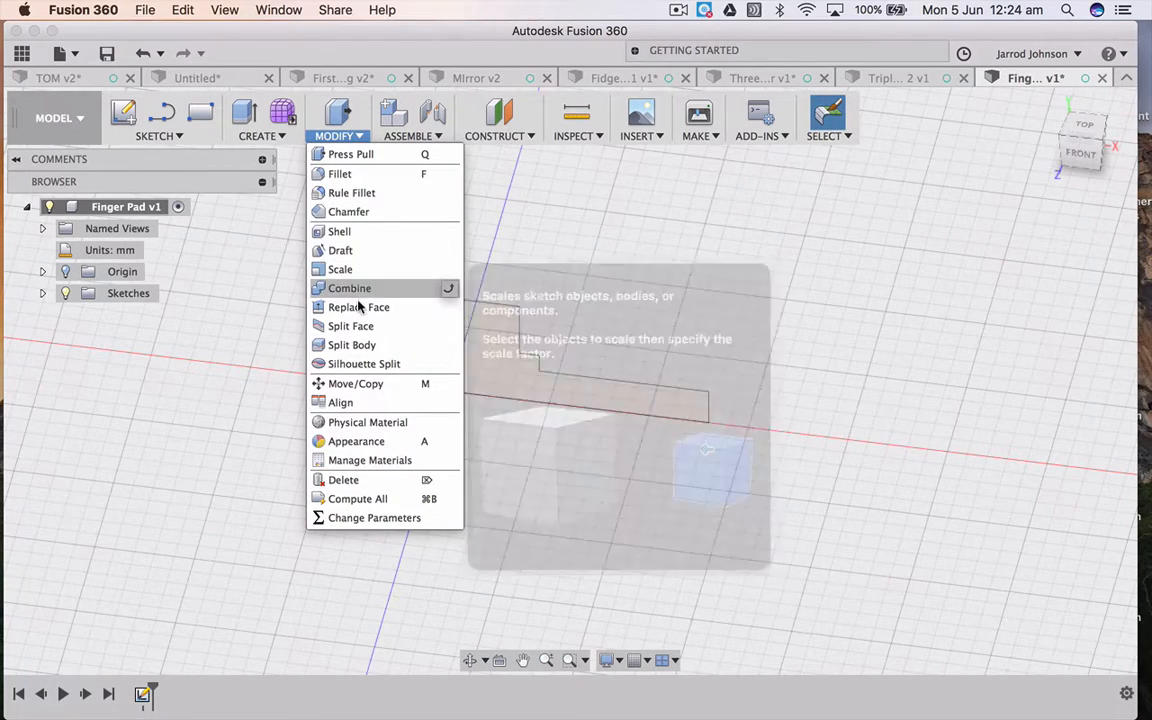
mouse_move(193, 137)
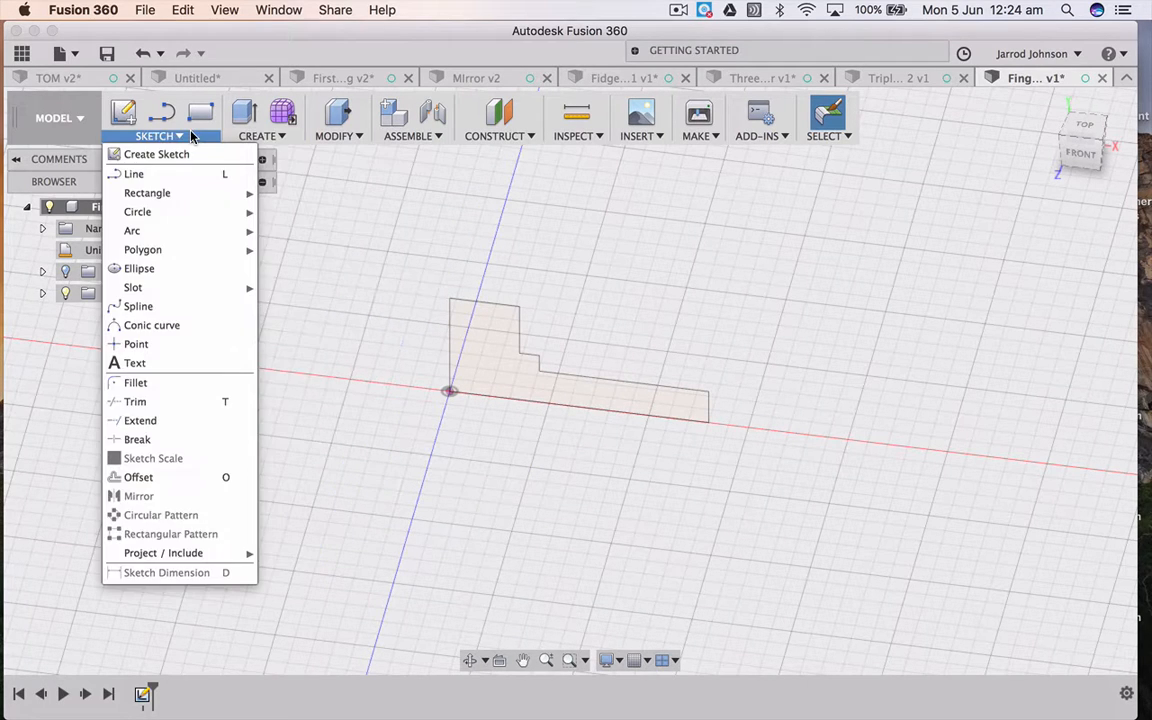
mouse_move(277, 138)
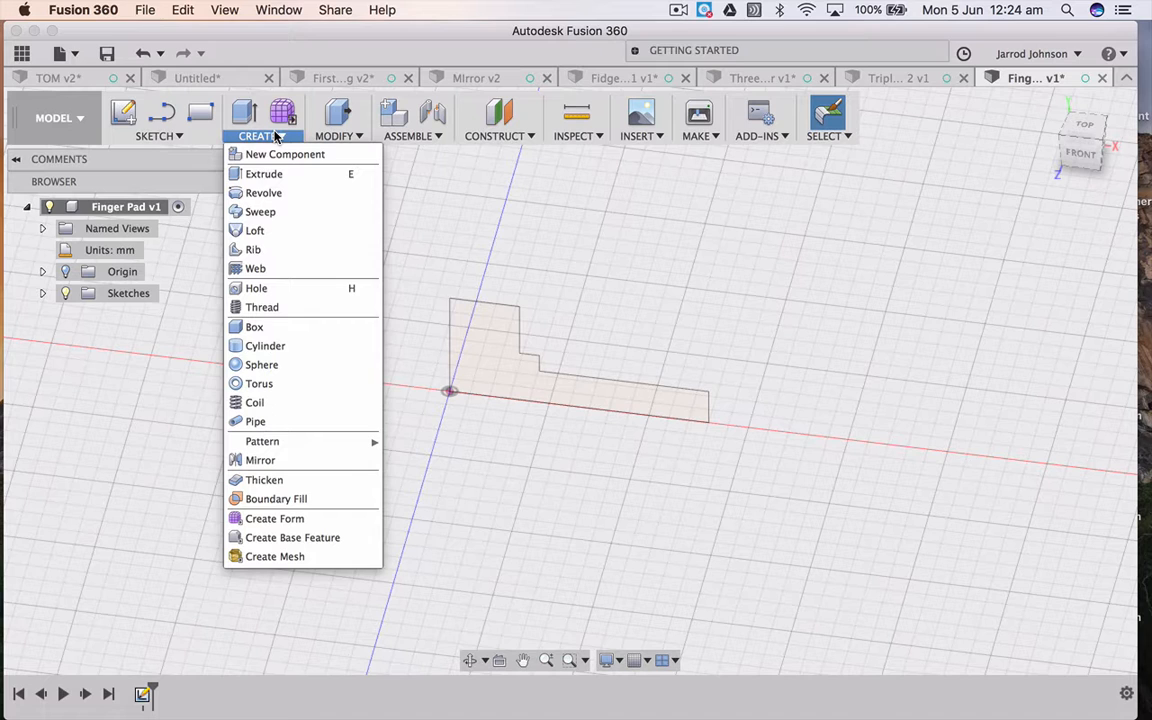
click(266, 193)
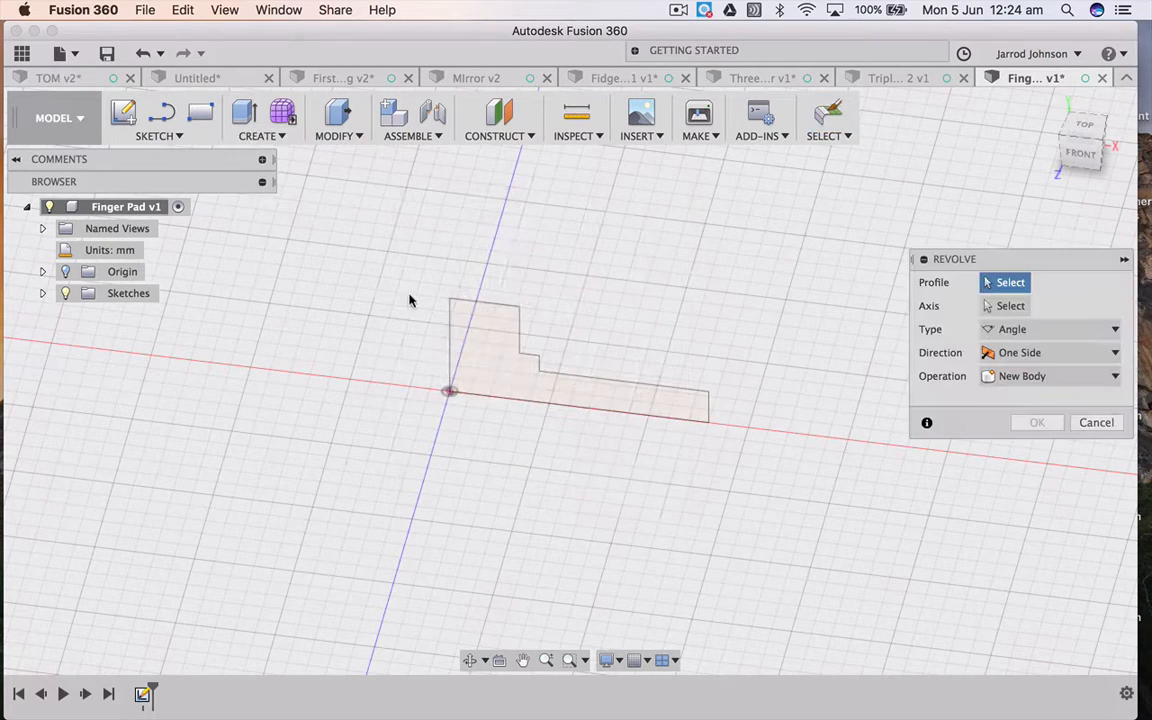
click(501, 377)
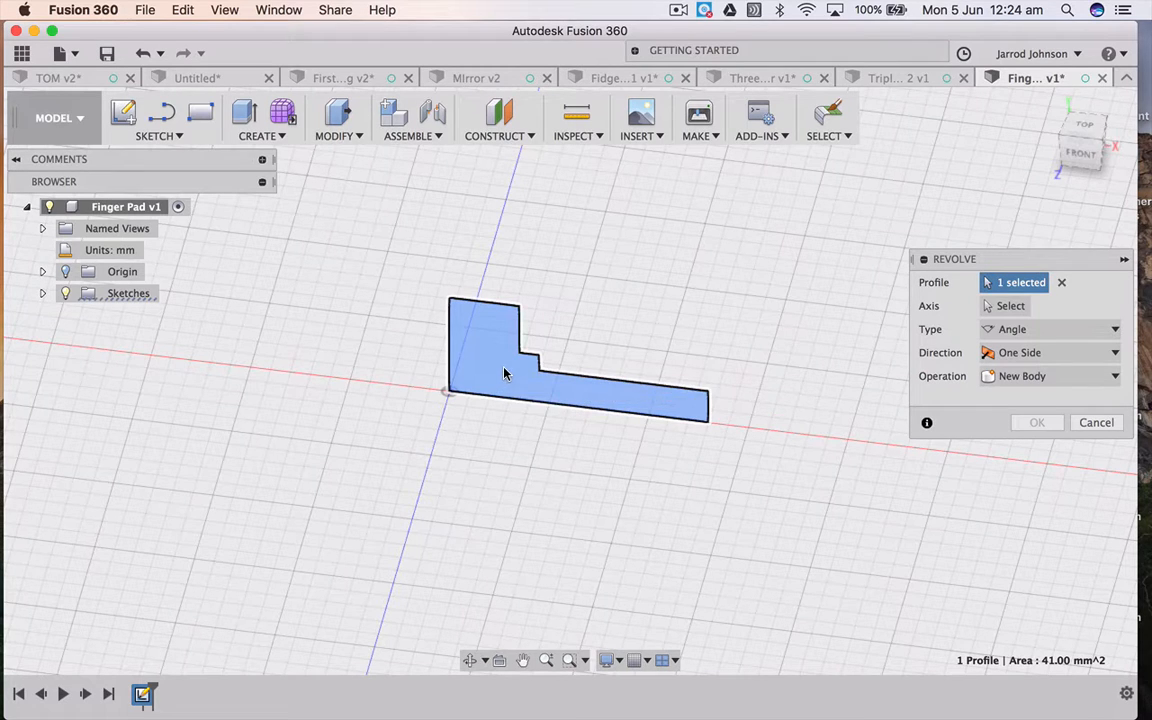
click(1005, 306)
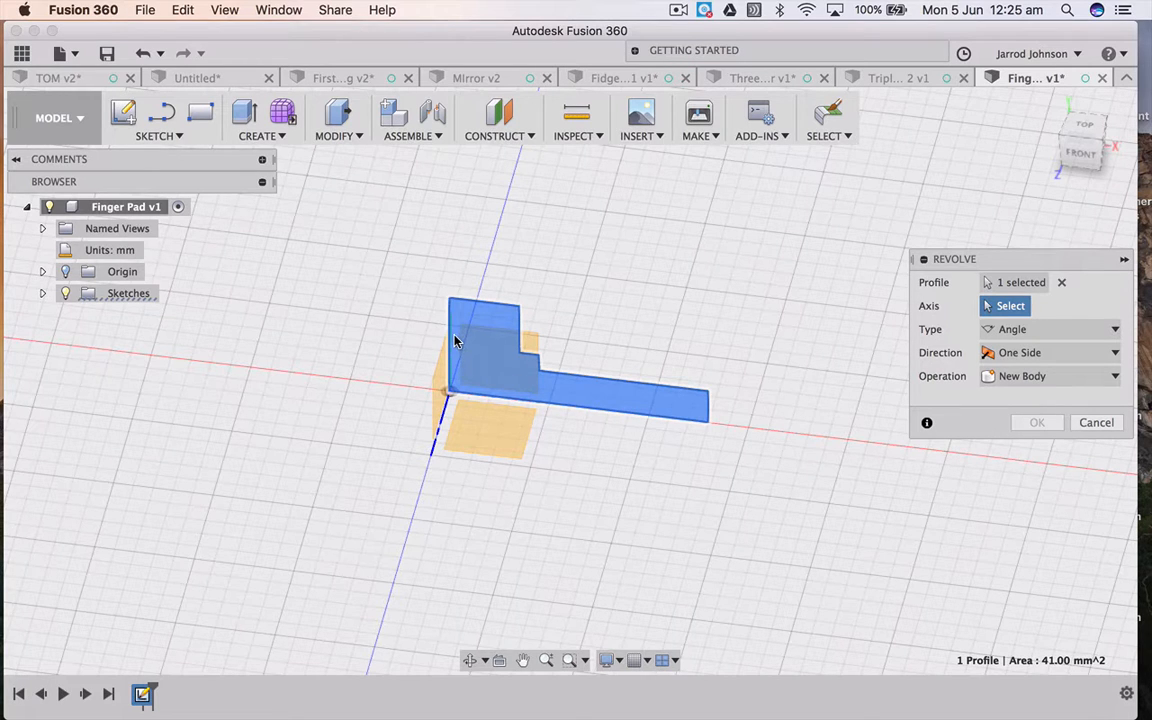
scroll(455, 341, left, 3)
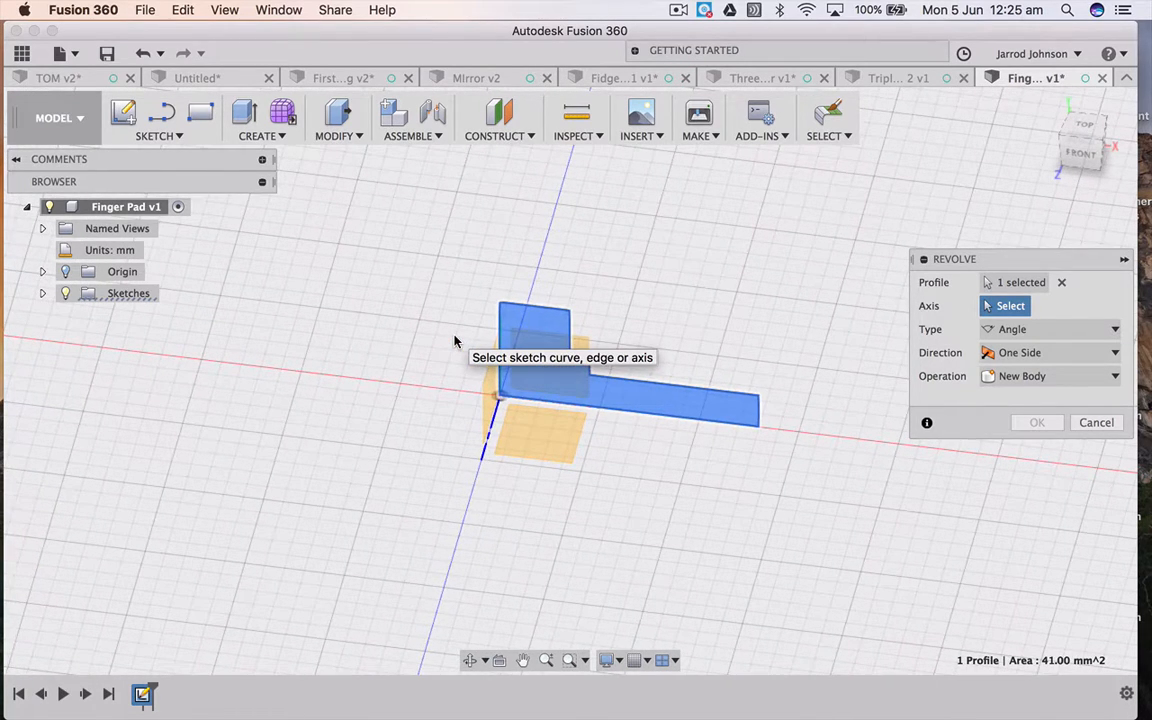
click(500, 335)
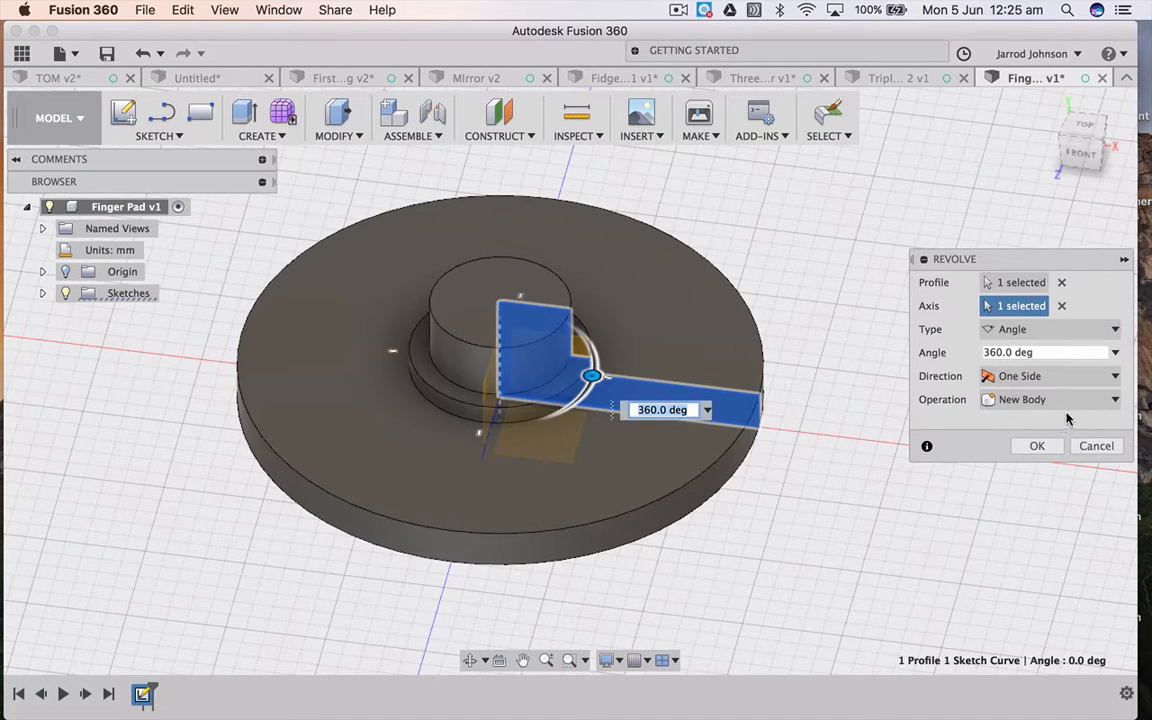
click(1037, 446)
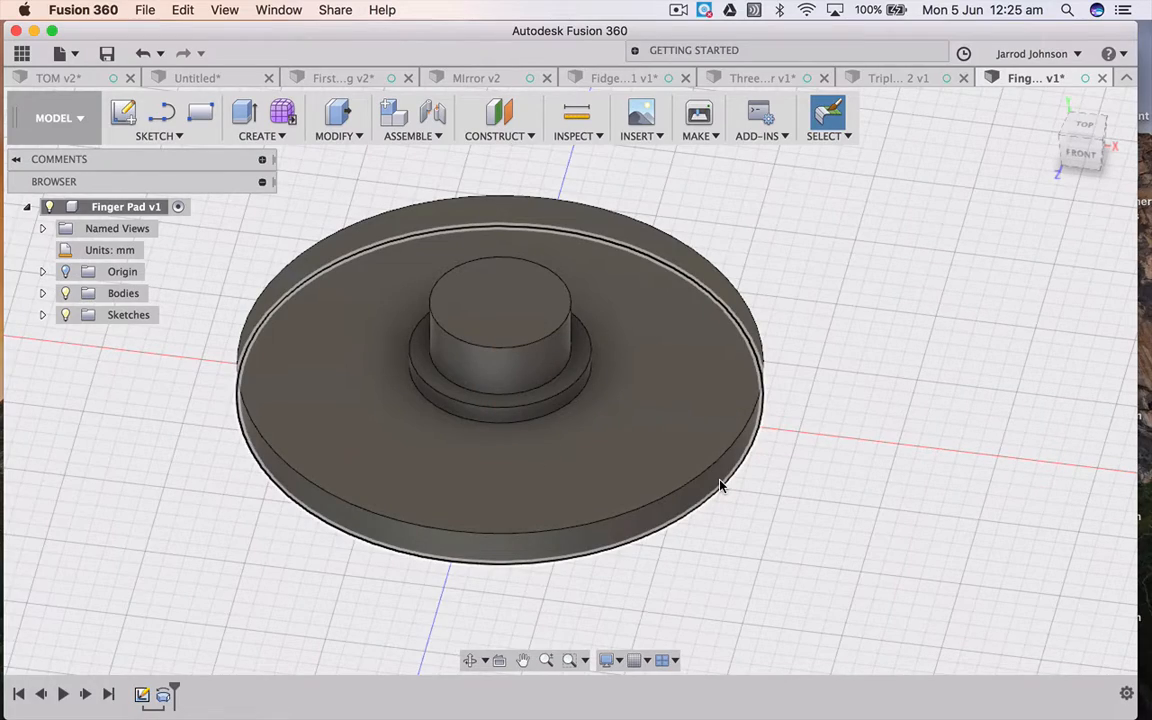
Step: Examine the revolved finger pad's base flange, collar and central boss from above and from the sides
scroll(888, 474, down, 2)
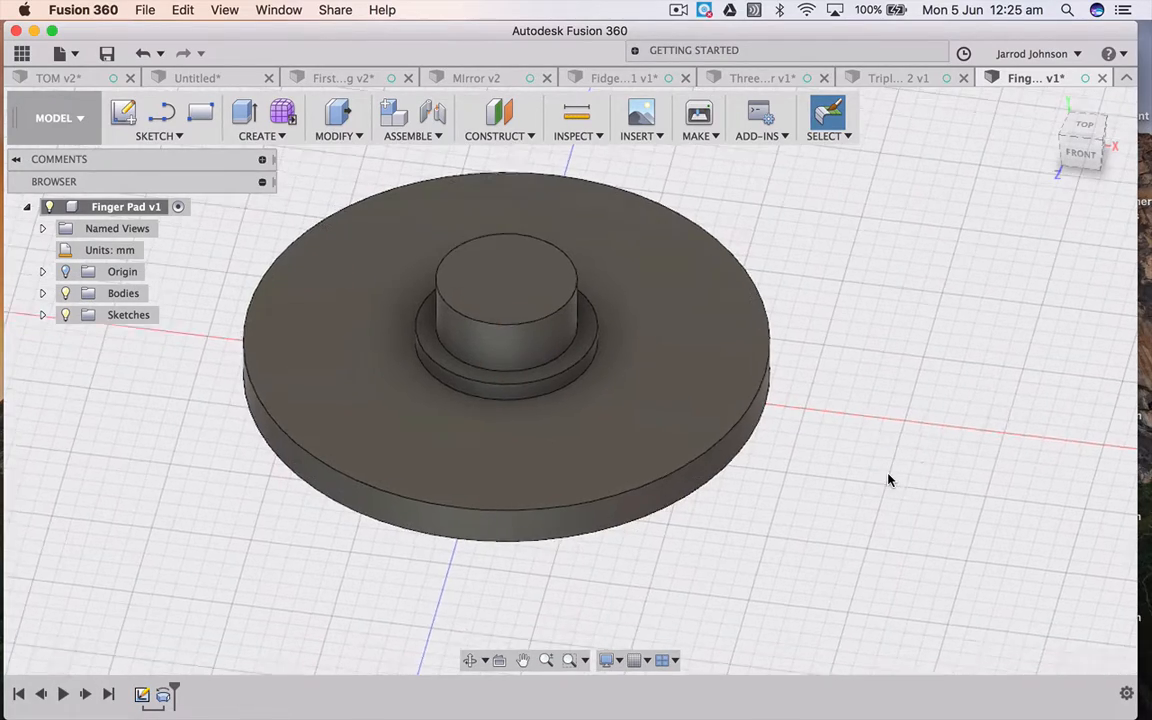
scroll(888, 474, up, 2)
shift+scroll(888, 474, down, 10)
shift+scroll(888, 474, up, 6)
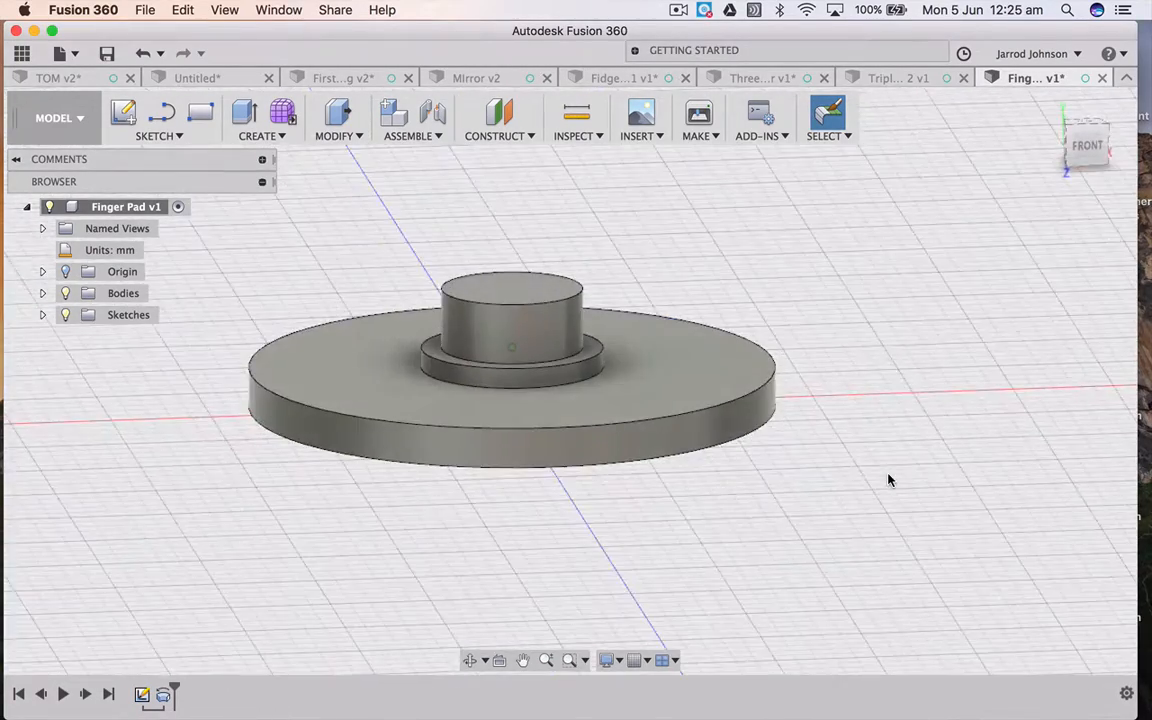
shift+scroll(888, 474, down, 10)
shift+scroll(888, 474, up, 12)
shift+scroll(888, 480, down, 5)
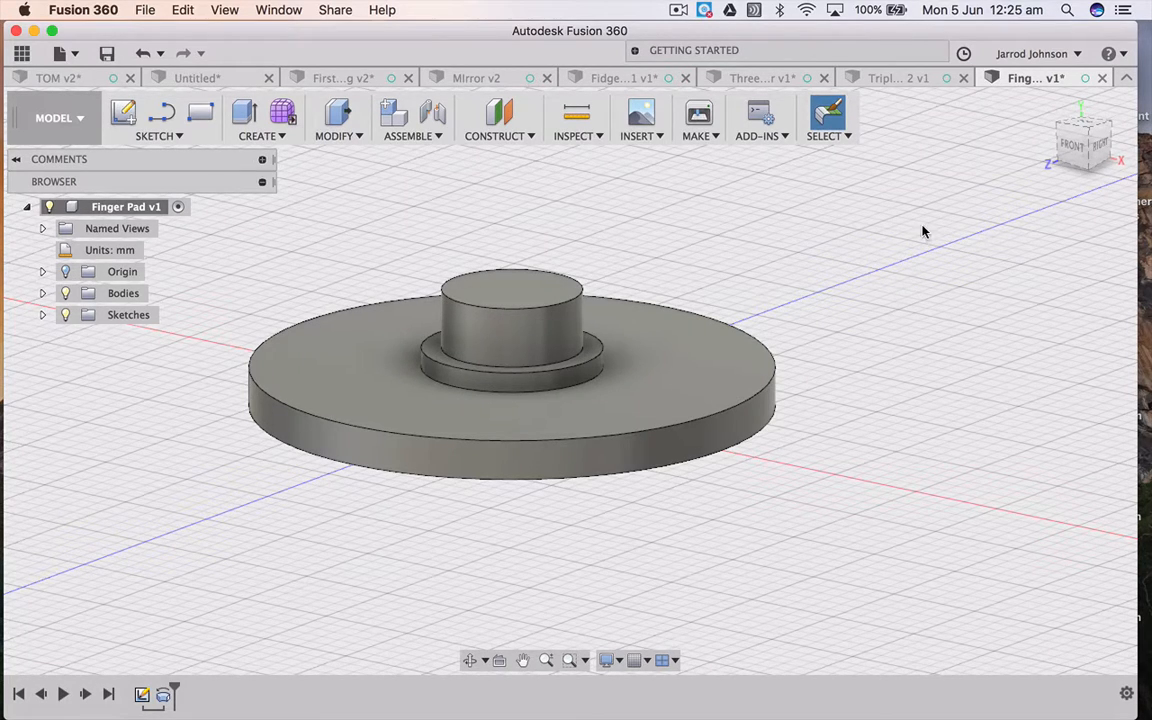
drag(220, 233, 769, 517)
click(770, 521)
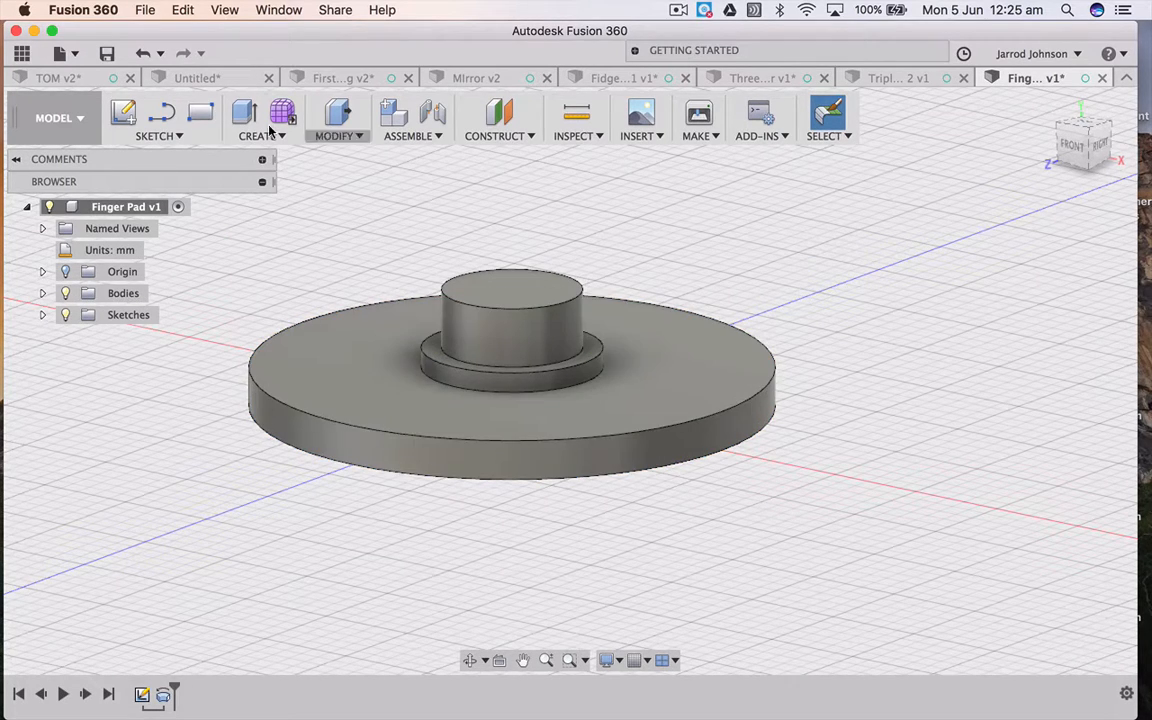
drag(229, 232, 551, 416)
click(938, 325)
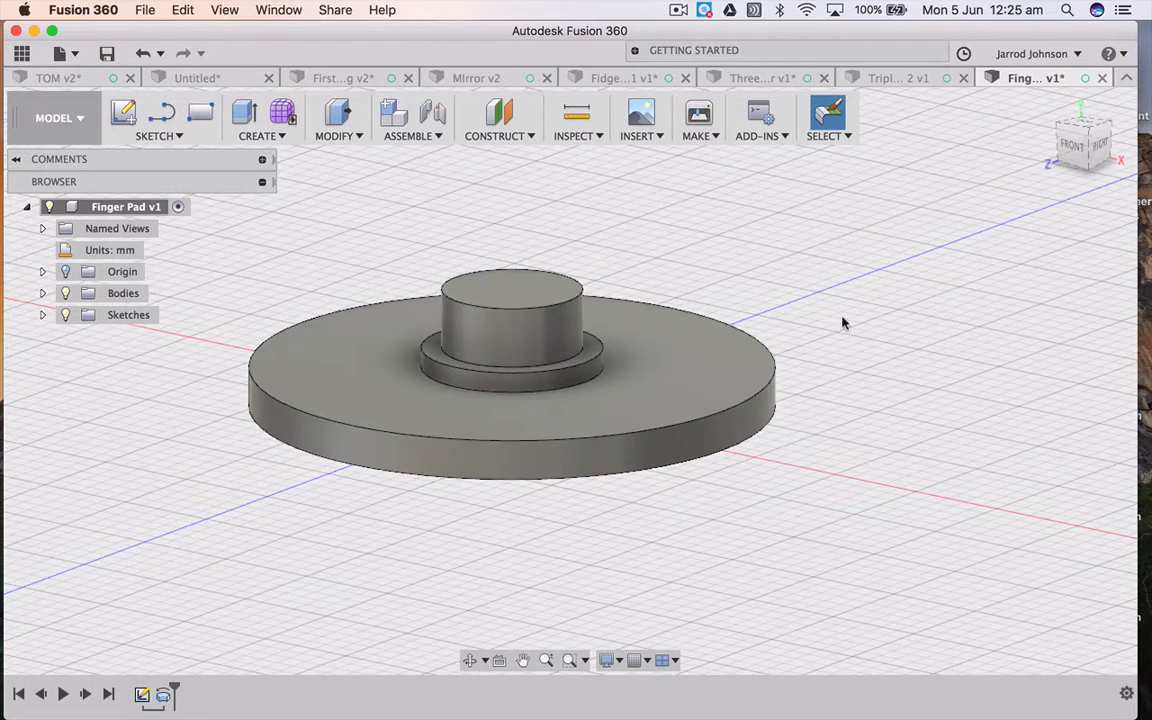
drag(235, 228, 584, 401)
click(584, 401)
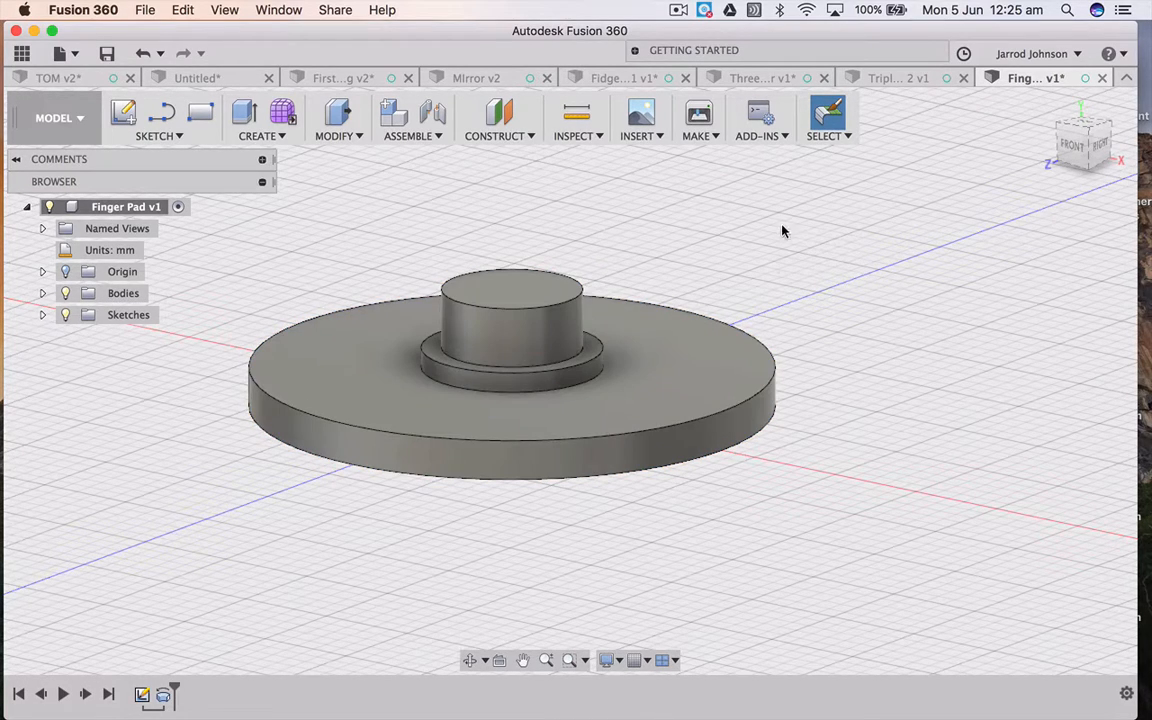